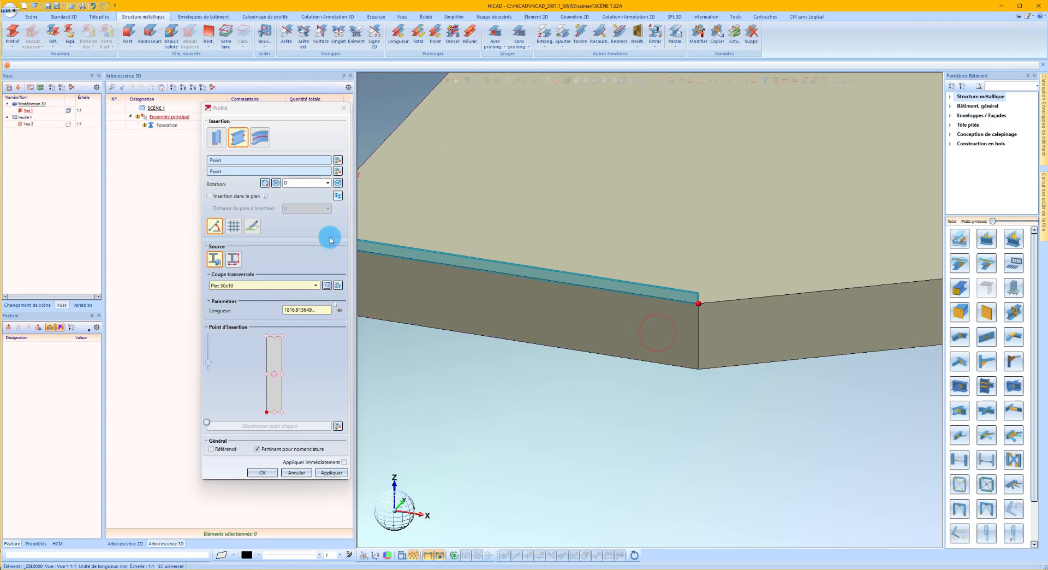
Rotate the Plat 50x10 profile to 90° and insert it along the slab's first front edge.
{"action": "left_click", "coordinate": [339, 186]}
{"action": "scroll", "coordinate": [562, 309], "scroll_direction": "up", "scroll_amount": 3}
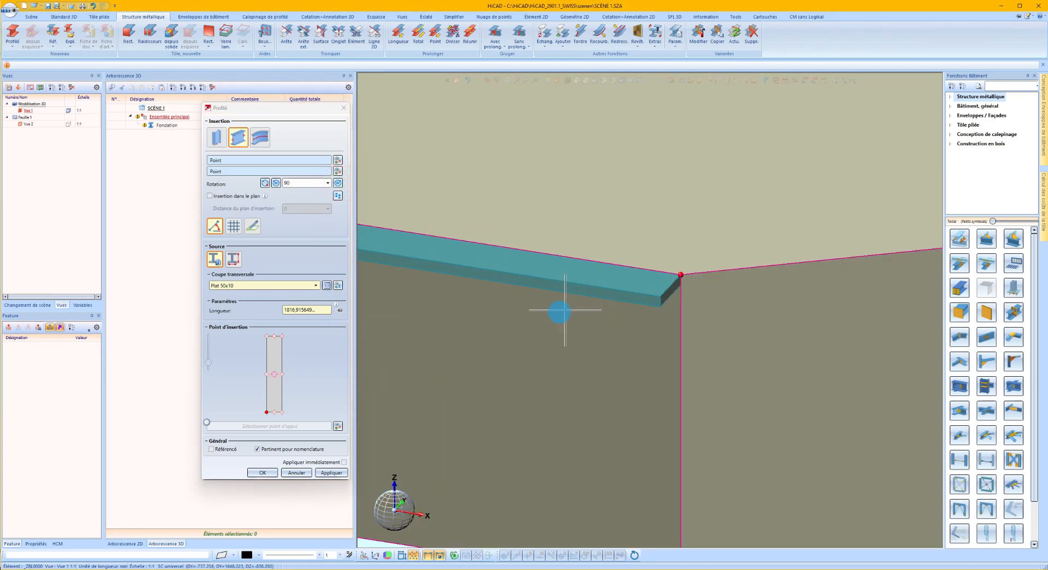
{"action": "left_click", "coordinate": [331, 473]}
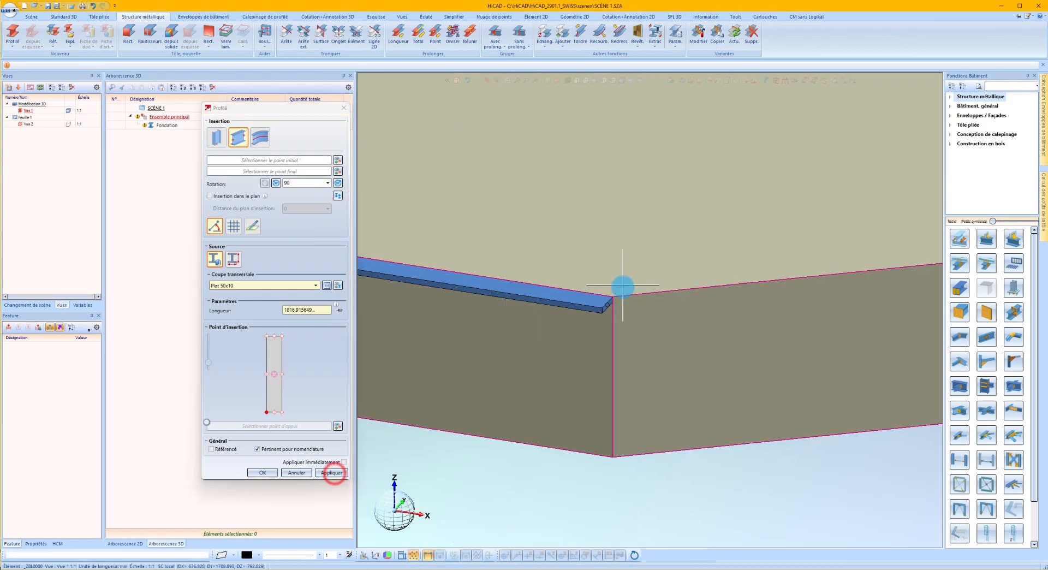
Insert a second Plat 50x10 profile along the slab's middle front edge, between its two corner points.
{"action": "scroll", "coordinate": [610, 306], "scroll_direction": "up", "scroll_amount": 2}
{"action": "scroll", "coordinate": [604, 312], "scroll_direction": "down", "scroll_amount": 3}
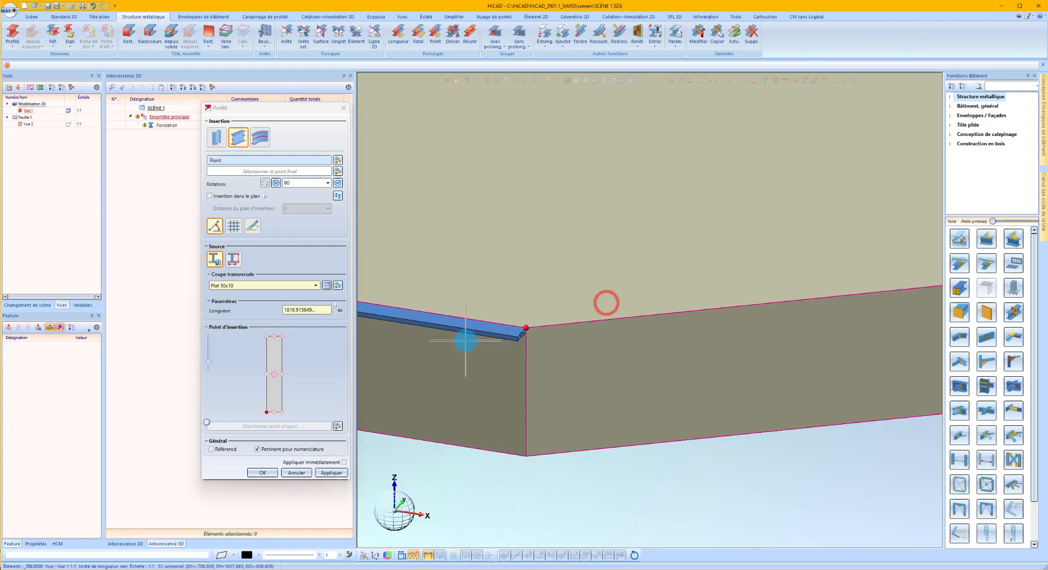
{"action": "left_click", "coordinate": [490, 336]}
{"action": "left_click", "coordinate": [881, 295]}
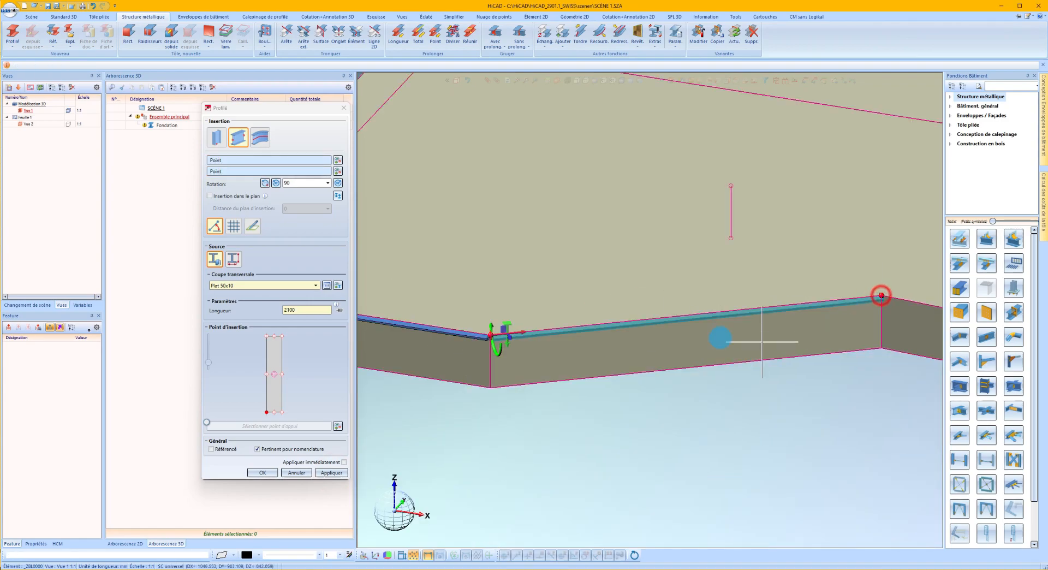
{"action": "left_click", "coordinate": [336, 473]}
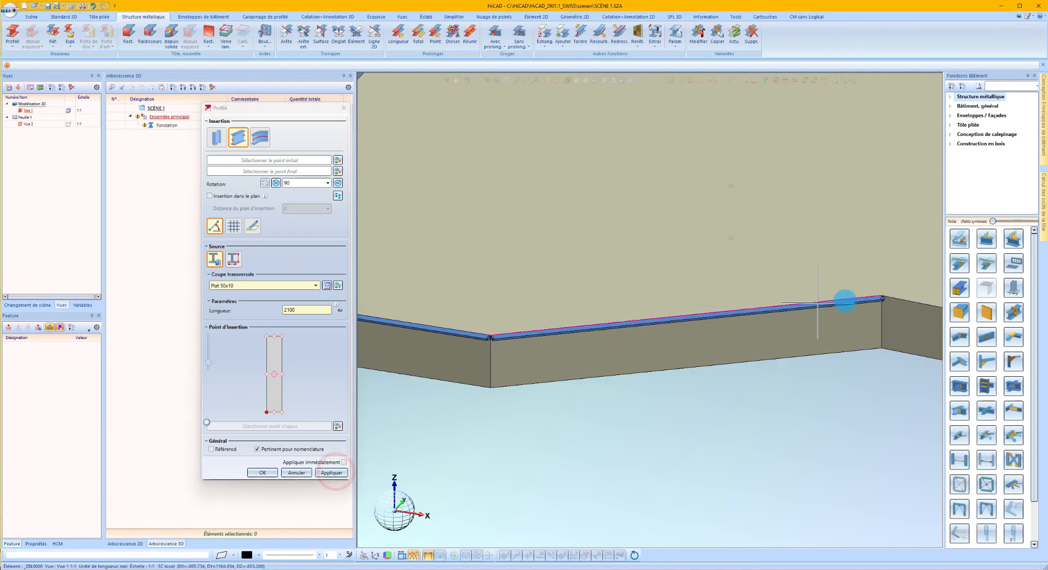
Insert a third Plat 50x10 profile along the slab's last front edge and finish the profile insertion.
{"action": "scroll", "coordinate": [823, 302], "scroll_direction": "down", "scroll_amount": 3}
{"action": "scroll", "coordinate": [710, 304], "scroll_direction": "up", "scroll_amount": 5}
{"action": "scroll", "coordinate": [714, 301], "scroll_direction": "up", "scroll_amount": 3}
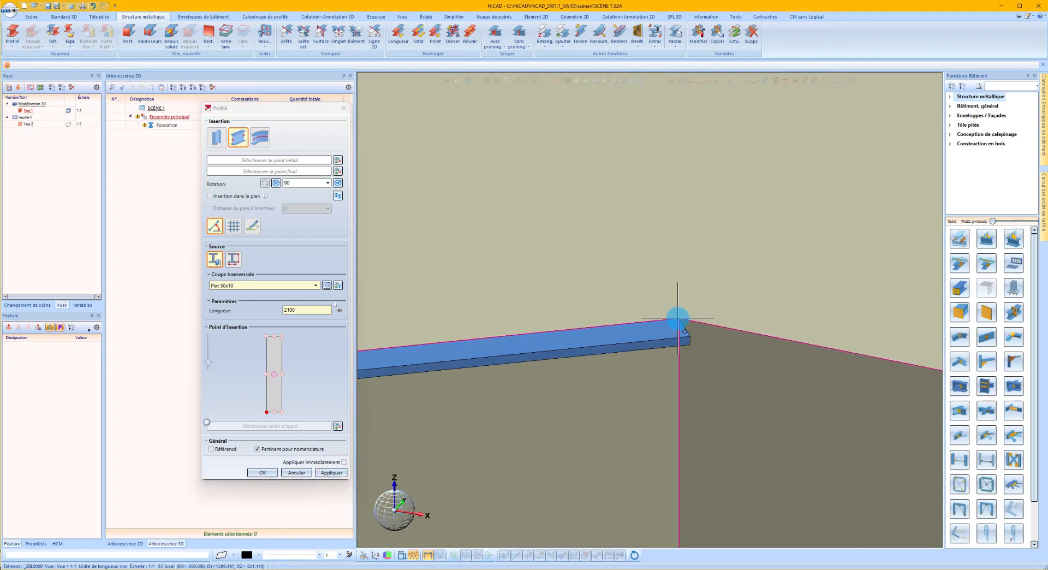
{"action": "left_click", "coordinate": [679, 319]}
{"action": "scroll", "coordinate": [576, 267], "scroll_direction": "down", "scroll_amount": 5}
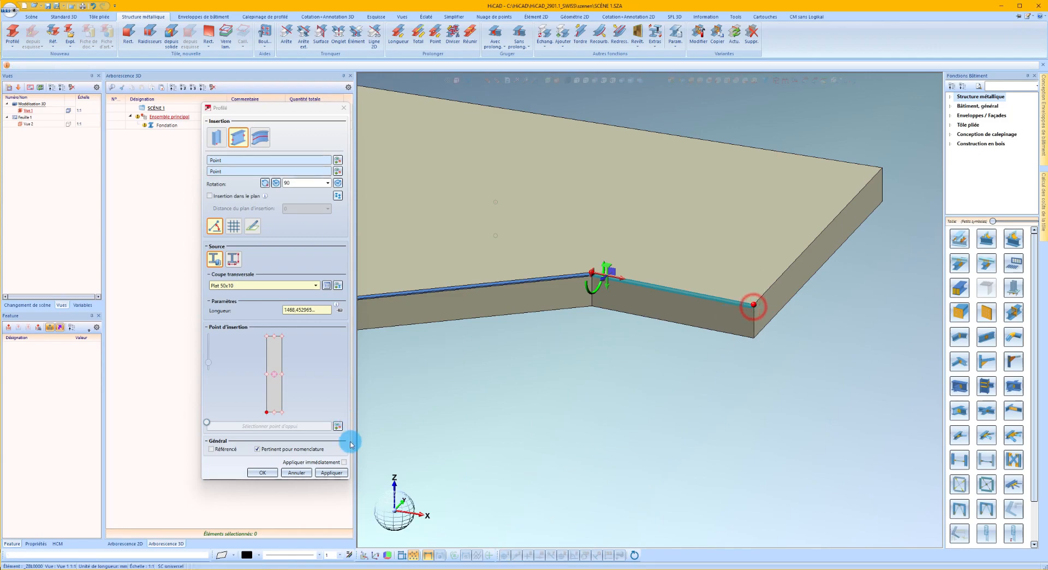
{"action": "left_click", "coordinate": [329, 472]}
{"action": "left_click", "coordinate": [269, 470]}
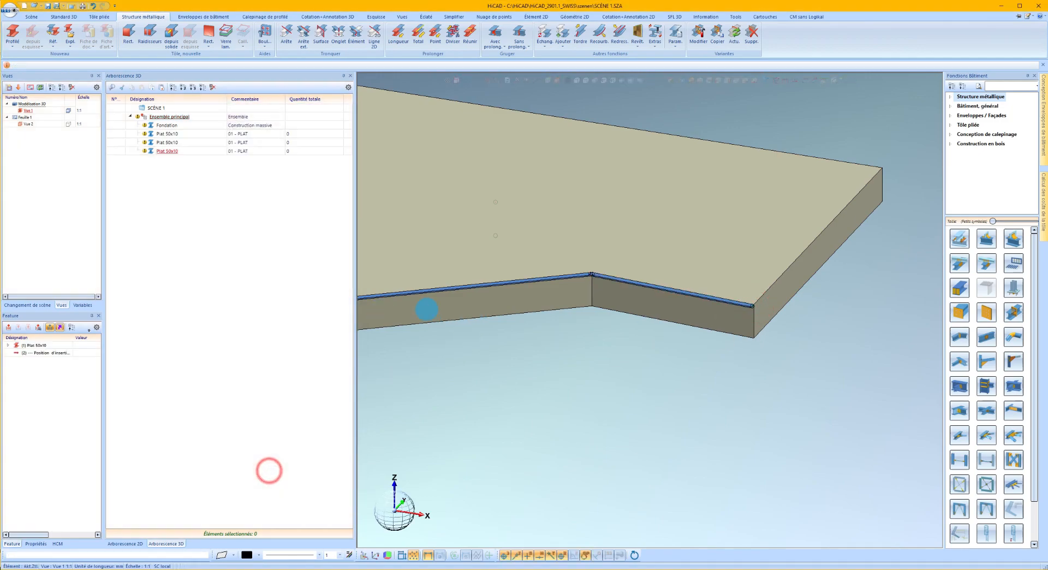
Shift the third flat bar outward from the slab, using its short end edge as the direction.
{"action": "scroll", "coordinate": [588, 284], "scroll_direction": "down", "scroll_amount": 3}
{"action": "scroll", "coordinate": [710, 302], "scroll_direction": "up", "scroll_amount": 6}
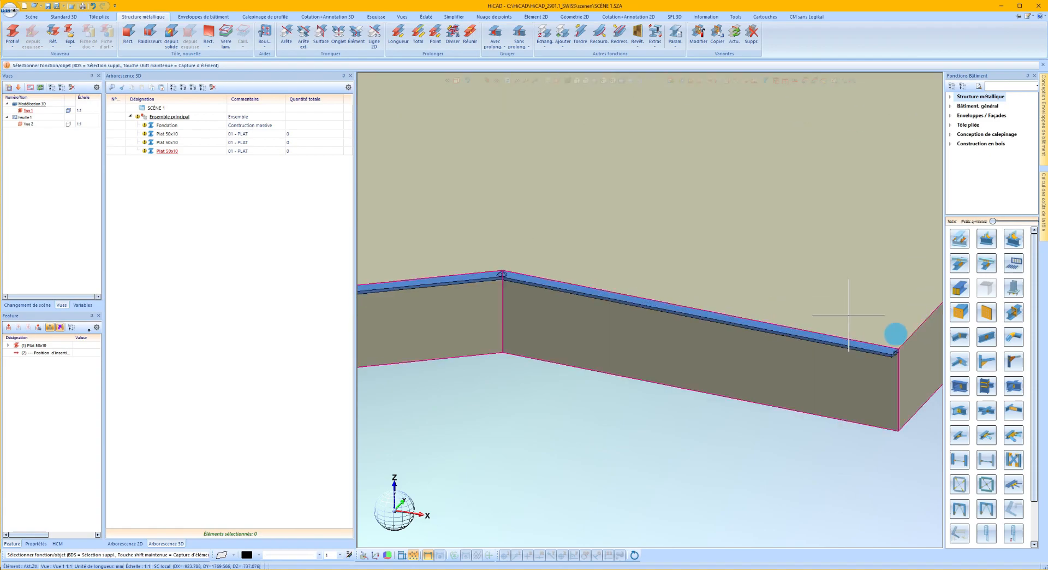
{"action": "right_click", "coordinate": [810, 338]}
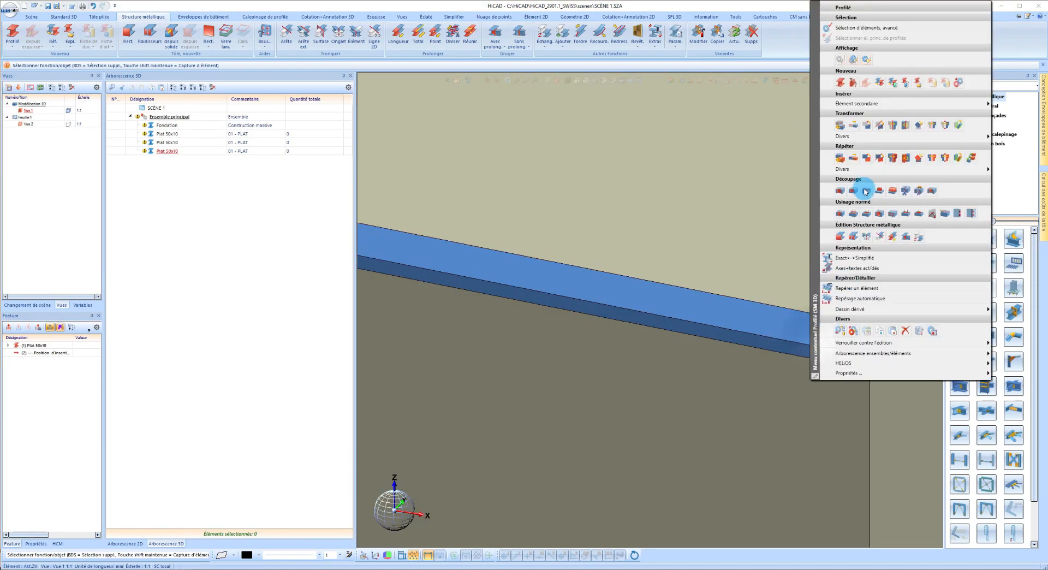
{"action": "left_click", "coordinate": [852, 118]}
{"action": "scroll", "coordinate": [867, 328], "scroll_direction": "up", "scroll_amount": 2}
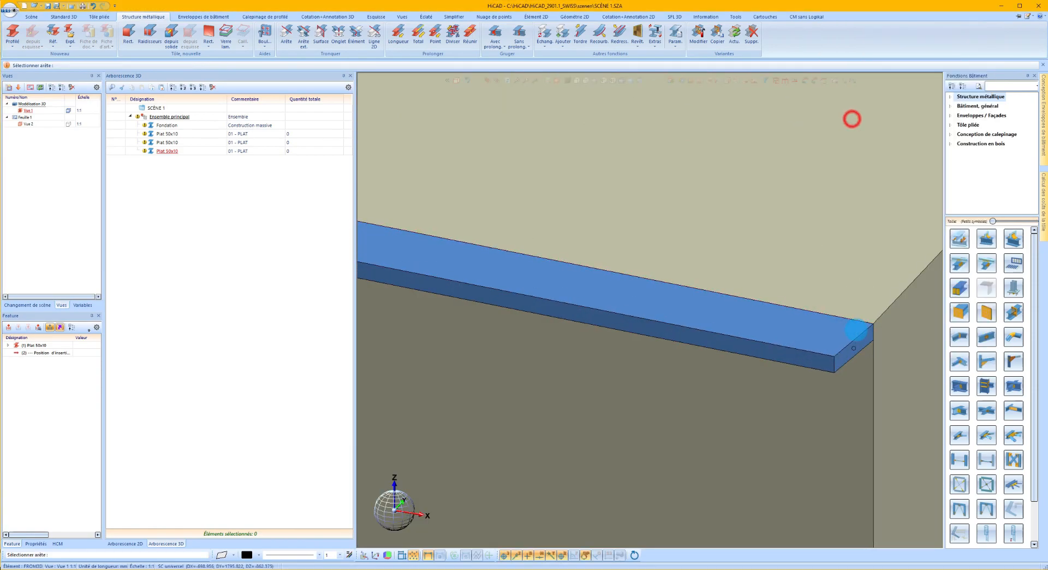
{"action": "left_click", "coordinate": [868, 330]}
{"action": "key", "text": "Return"}
Shift the middle flat bar 10 mm outward from the slab along its short end edge.
{"action": "scroll", "coordinate": [873, 314], "scroll_direction": "down", "scroll_amount": 8}
{"action": "scroll", "coordinate": [561, 264], "scroll_direction": "up", "scroll_amount": 5}
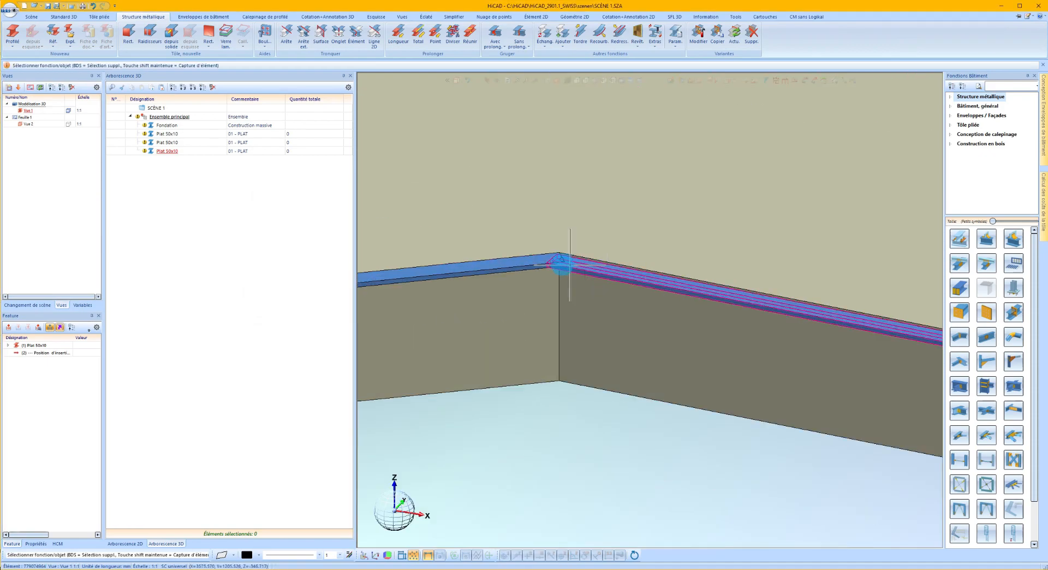
{"action": "right_click", "coordinate": [512, 262]}
{"action": "left_click", "coordinate": [583, 314]}
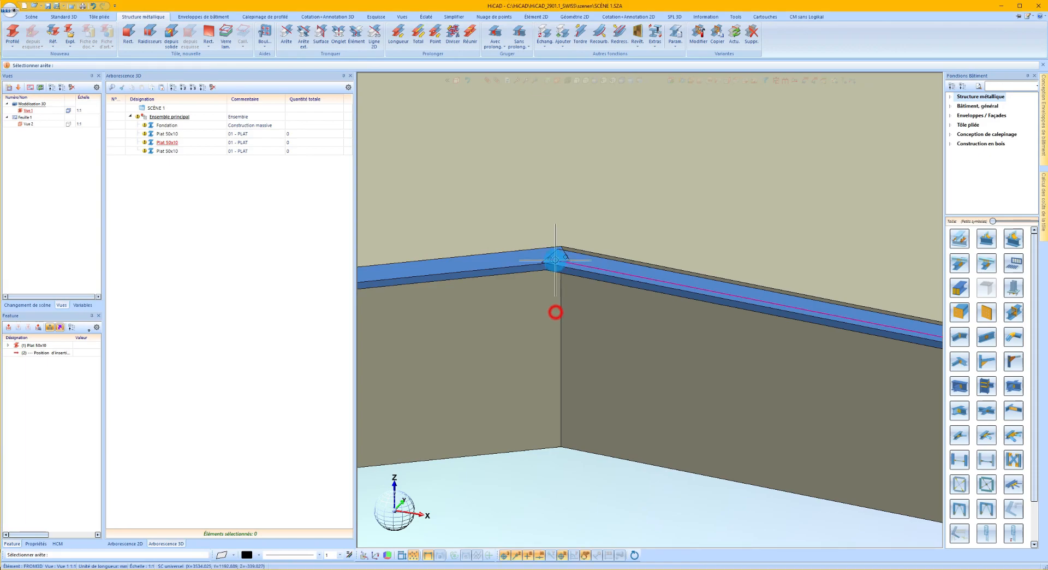
{"action": "scroll", "coordinate": [555, 311], "scroll_direction": "up", "scroll_amount": 5}
{"action": "left_click", "coordinate": [578, 230]}
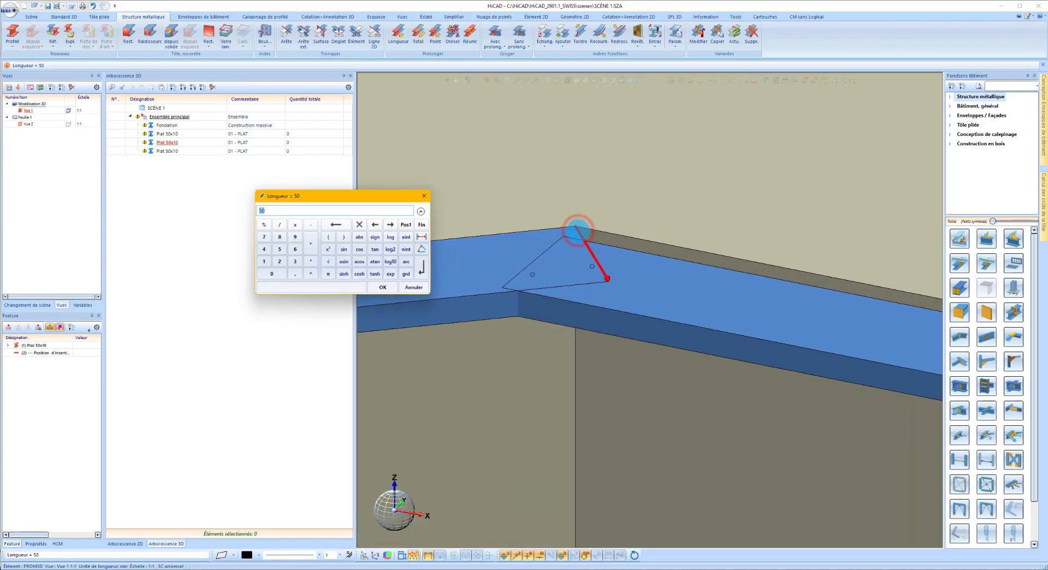
{"action": "type", "text": "10"}
{"action": "key", "text": "Return"}
{"action": "scroll", "coordinate": [735, 229], "scroll_direction": "down", "scroll_amount": 6}
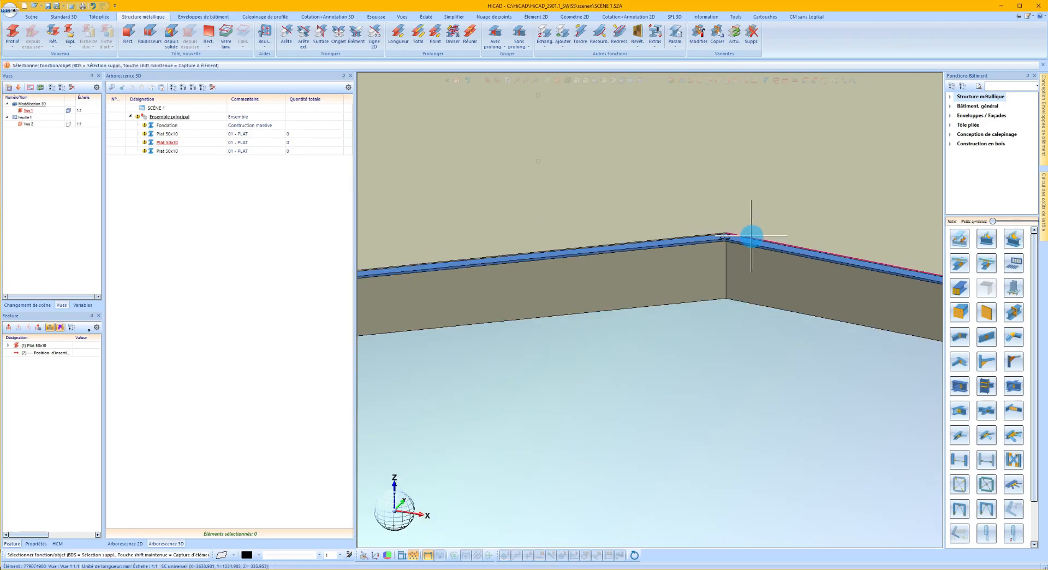
Shift the first flat bar outward from the slab, using its short end edge as the direction.
{"action": "scroll", "coordinate": [480, 262], "scroll_direction": "up", "scroll_amount": 6}
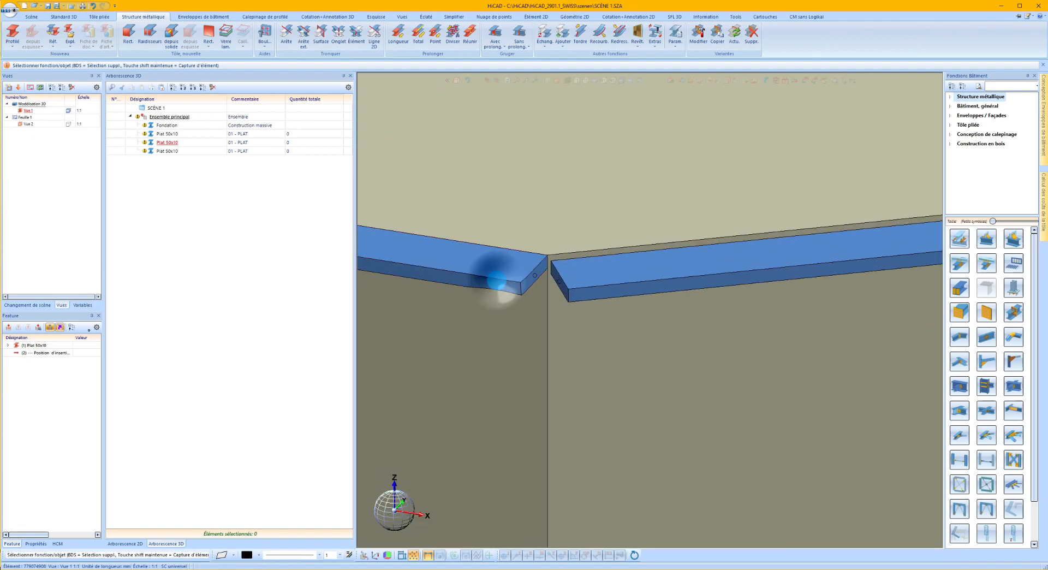
{"action": "right_click", "coordinate": [497, 280]}
{"action": "left_click", "coordinate": [538, 309]}
{"action": "scroll", "coordinate": [550, 270], "scroll_direction": "up", "scroll_amount": 2}
{"action": "left_click", "coordinate": [556, 272]}
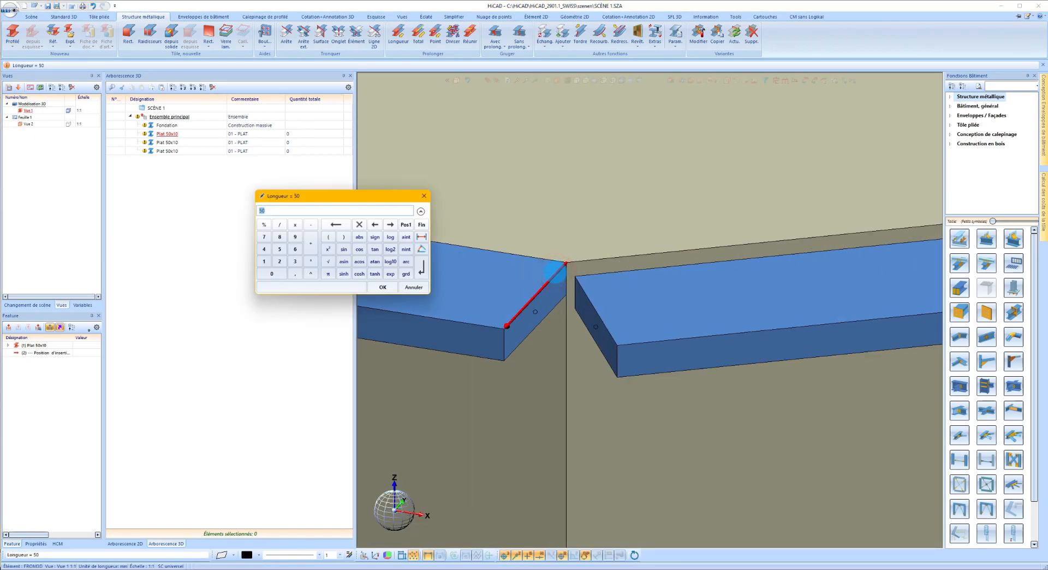
{"action": "key", "text": "Return"}
{"action": "scroll", "coordinate": [665, 309], "scroll_direction": "down", "scroll_amount": 3}
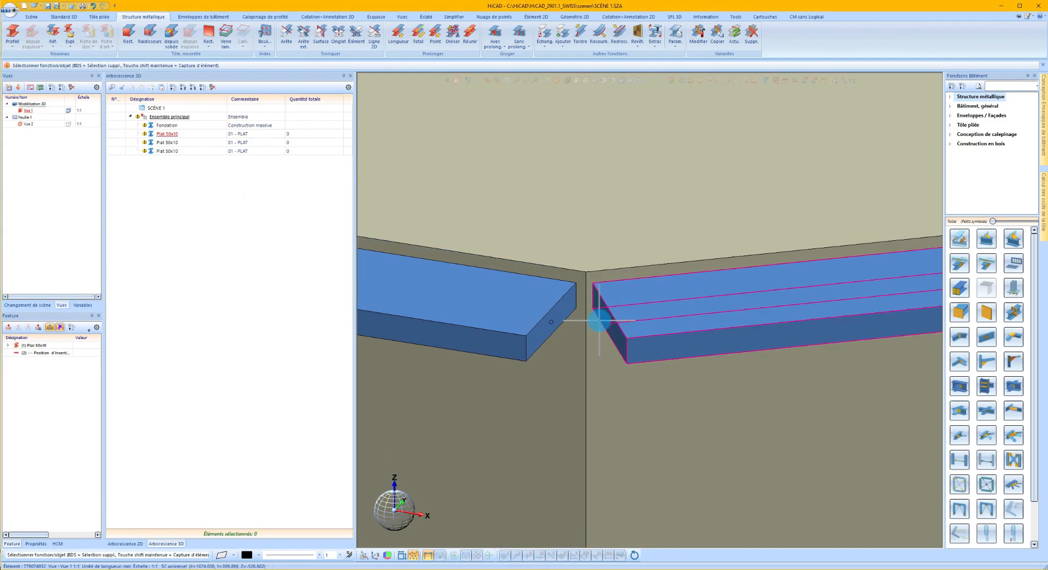
{"action": "scroll", "coordinate": [568, 308], "scroll_direction": "down", "scroll_amount": 1}
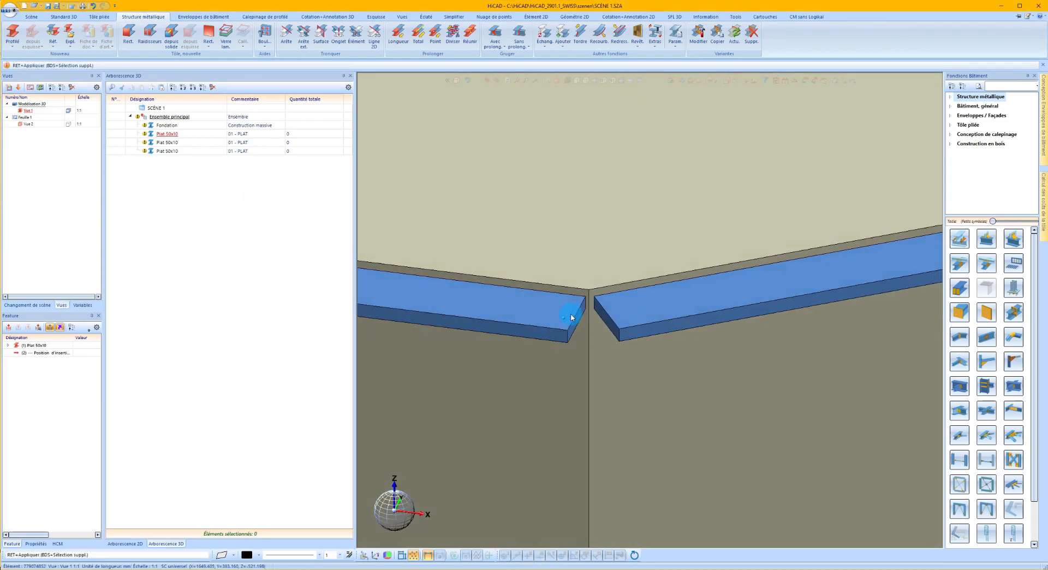
Create a new assembly named Garde-corps in the main assembly.
{"action": "right_click", "coordinate": [278, 227]}
{"action": "left_click", "coordinate": [341, 256]}
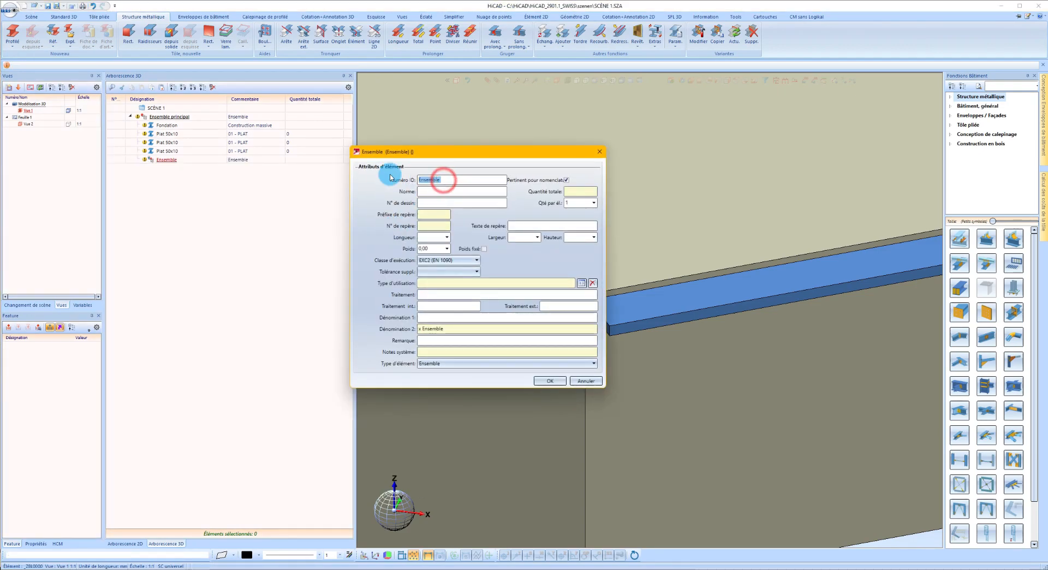
{"action": "type", "text": "Garde-corps"}
{"action": "key", "text": "Return"}
Move the three Plat 50x10 profiles into the Garde-corps assembly.
{"action": "left_click", "coordinate": [171, 134]}
{"action": "left_click", "coordinate": [173, 151], "text": "shift"}
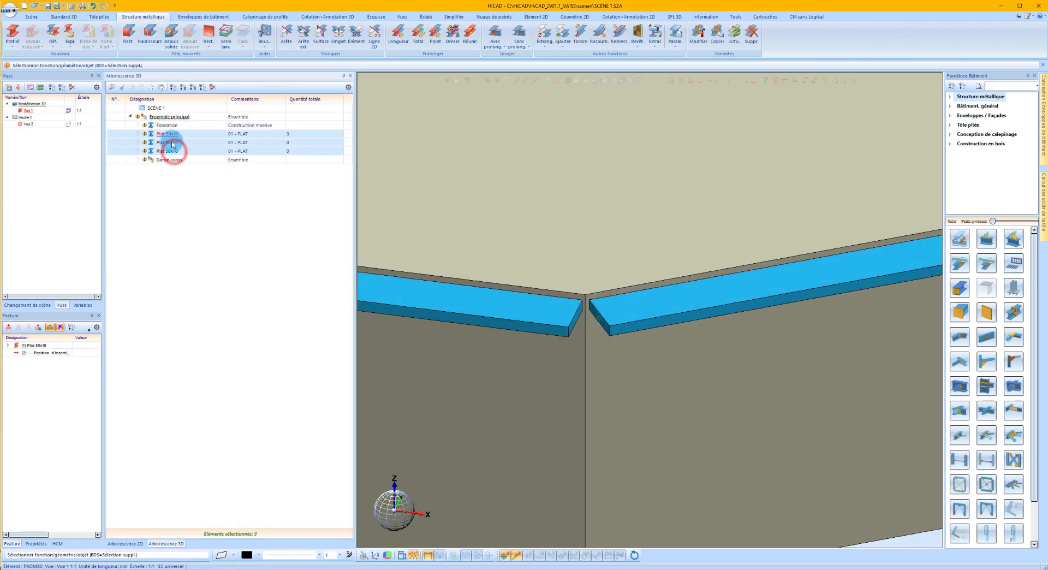
{"action": "left_click_drag", "start_coordinate": [189, 150], "coordinate": [196, 159]}
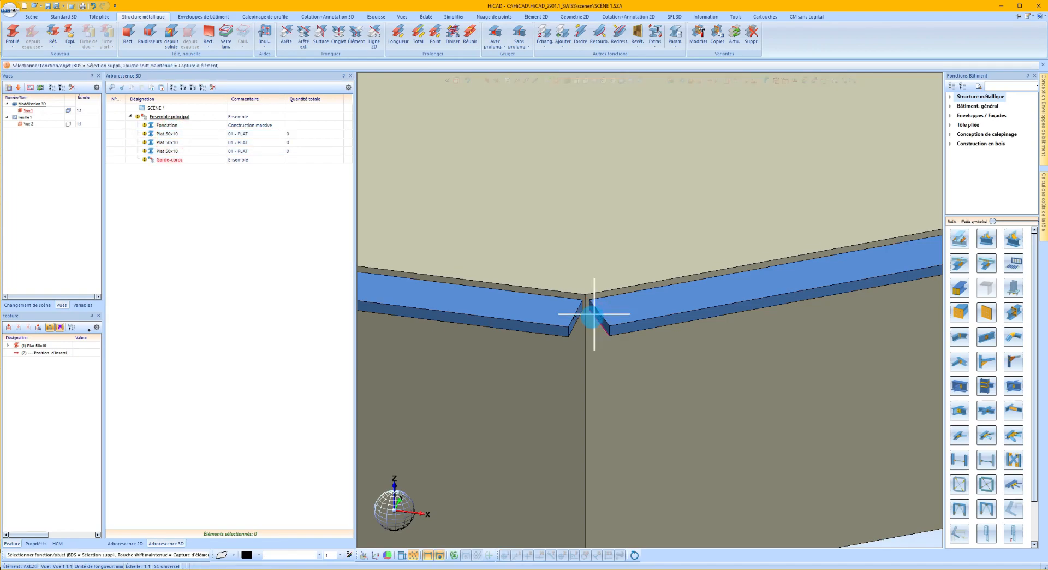
Miter the adjoining ends of the first and middle flat bars at the slab's inner corner.
{"action": "scroll", "coordinate": [630, 310], "scroll_direction": "down", "scroll_amount": 3}
{"action": "scroll", "coordinate": [595, 308], "scroll_direction": "up", "scroll_amount": 4}
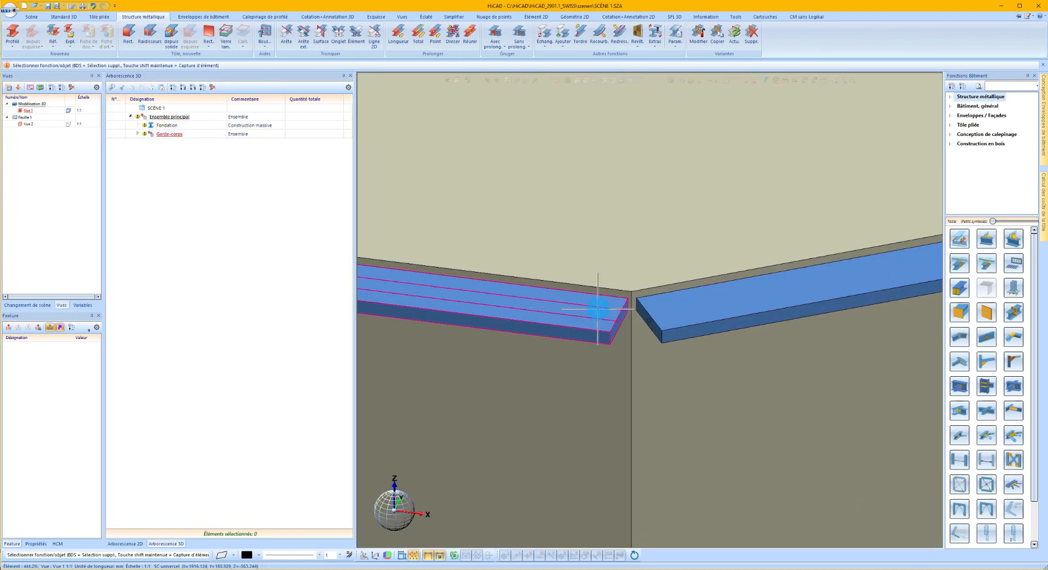
{"action": "scroll", "coordinate": [597, 308], "scroll_direction": "down", "scroll_amount": 2}
{"action": "left_click", "coordinate": [339, 34]}
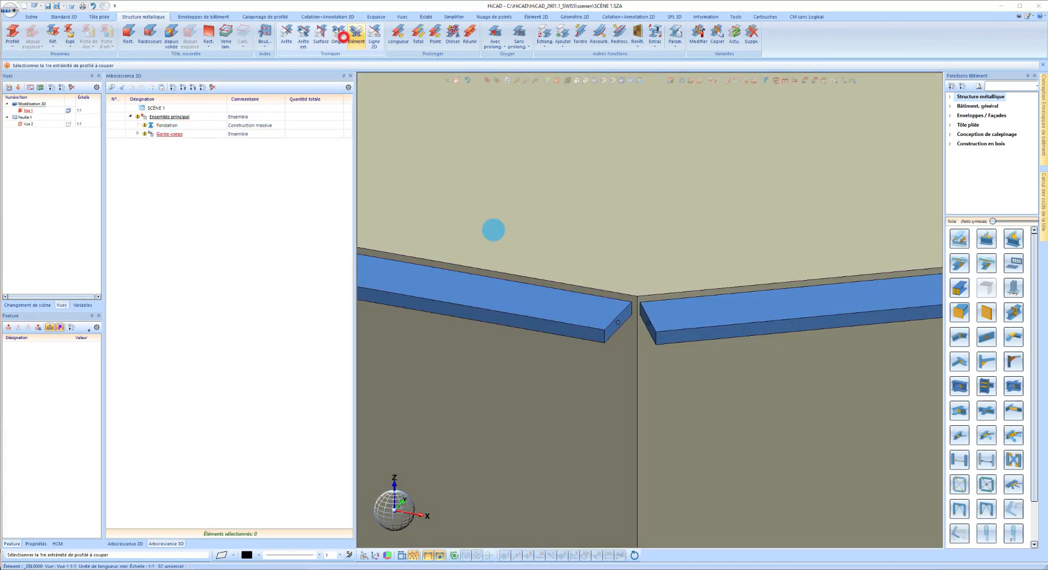
{"action": "left_click", "coordinate": [618, 313]}
{"action": "left_click", "coordinate": [650, 313]}
Miter the adjoining ends of the middle and third flat bars at the other corner.
{"action": "scroll", "coordinate": [480, 310], "scroll_direction": "down", "scroll_amount": 6}
{"action": "scroll", "coordinate": [868, 289], "scroll_direction": "up", "scroll_amount": 5}
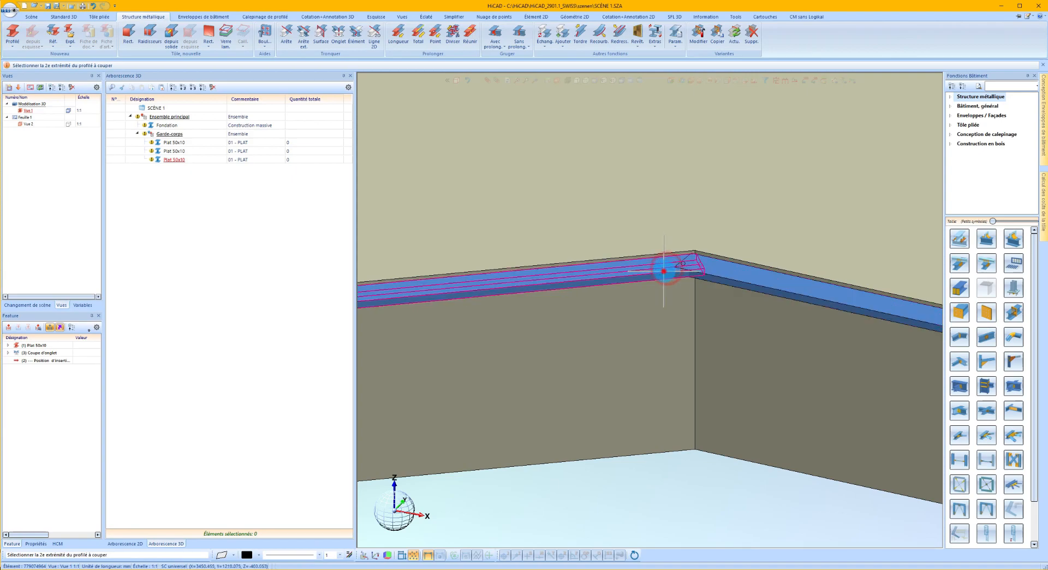
{"action": "left_click", "coordinate": [703, 276]}
{"action": "scroll", "coordinate": [731, 255], "scroll_direction": "down", "scroll_amount": 3}
{"action": "scroll", "coordinate": [740, 253], "scroll_direction": "down", "scroll_amount": 3}
{"action": "middle_click", "coordinate": [746, 251]}
Copy the three mitered flat bars once, 1000 mm upward along a vertical edge, without a parent element.
{"action": "scroll", "coordinate": [749, 273], "scroll_direction": "down", "scroll_amount": 2}
{"action": "scroll", "coordinate": [448, 253], "scroll_direction": "up", "scroll_amount": 4}
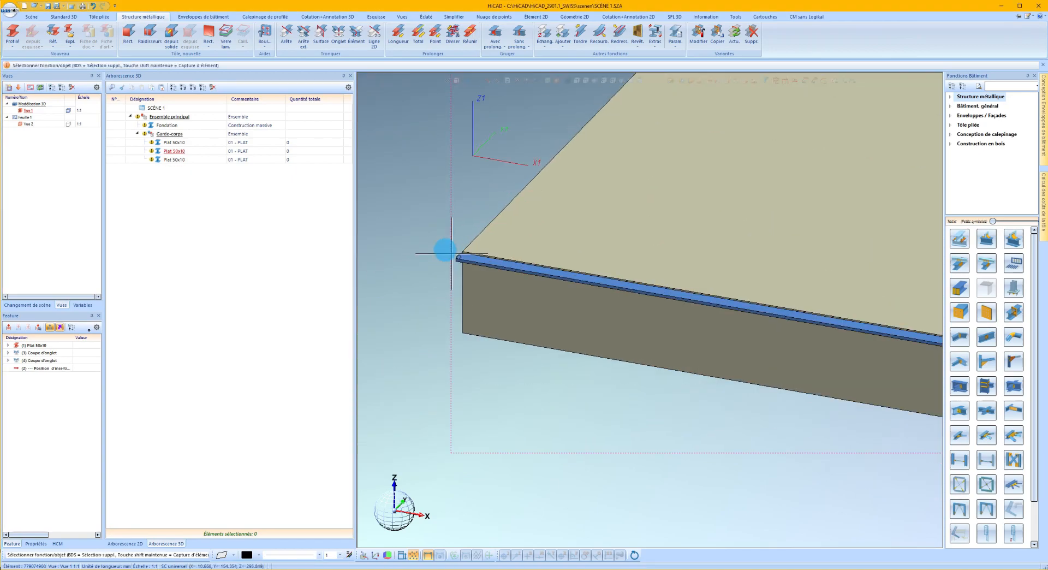
{"action": "left_click", "coordinate": [174, 143]}
{"action": "left_click", "coordinate": [180, 160], "text": "shift"}
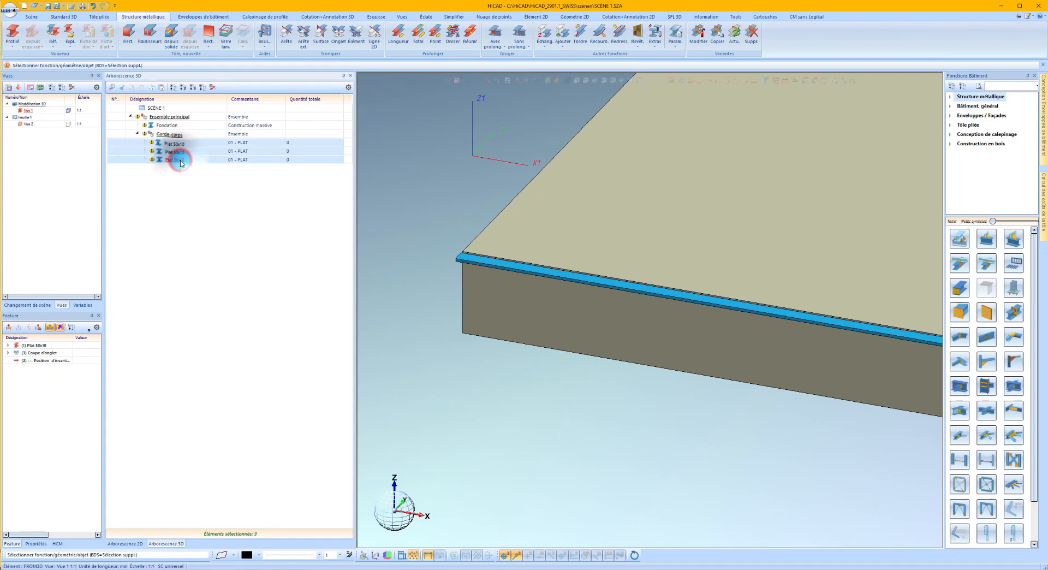
{"action": "right_click", "coordinate": [180, 160]}
{"action": "left_click", "coordinate": [229, 286]}
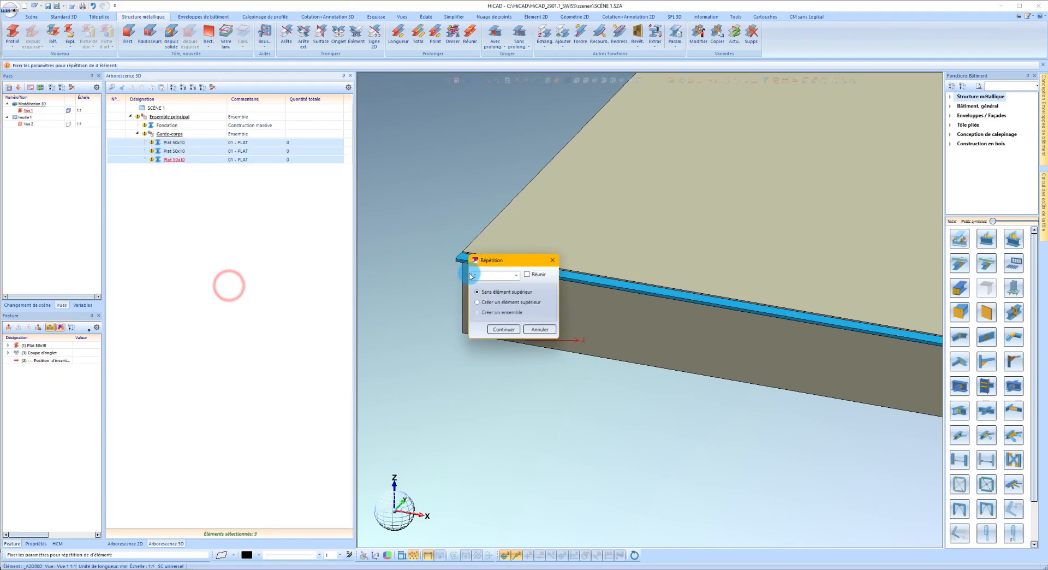
{"action": "left_click", "coordinate": [497, 329]}
{"action": "scroll", "coordinate": [458, 270], "scroll_direction": "up", "scroll_amount": 5}
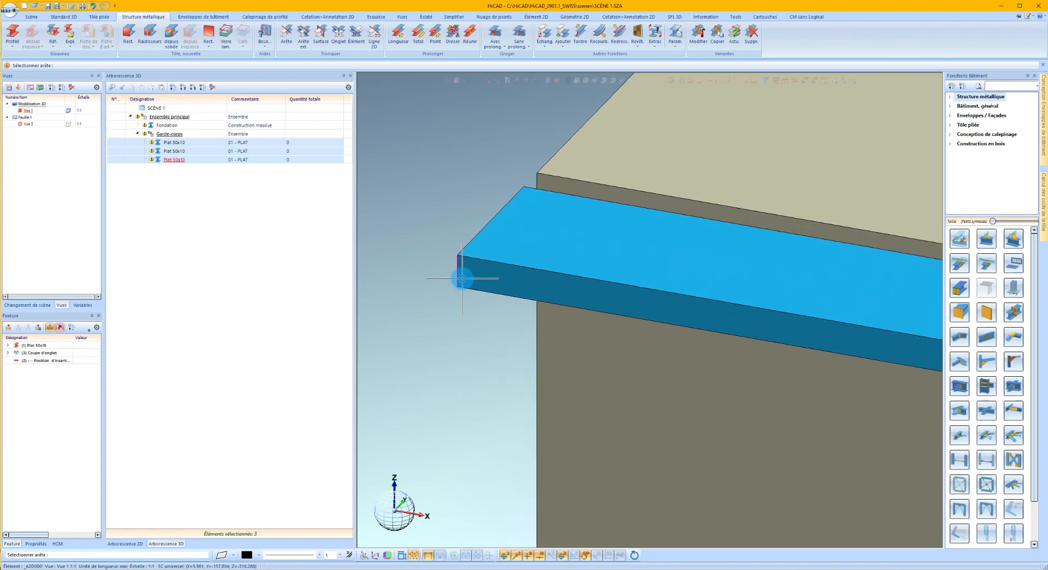
{"action": "left_click", "coordinate": [462, 280]}
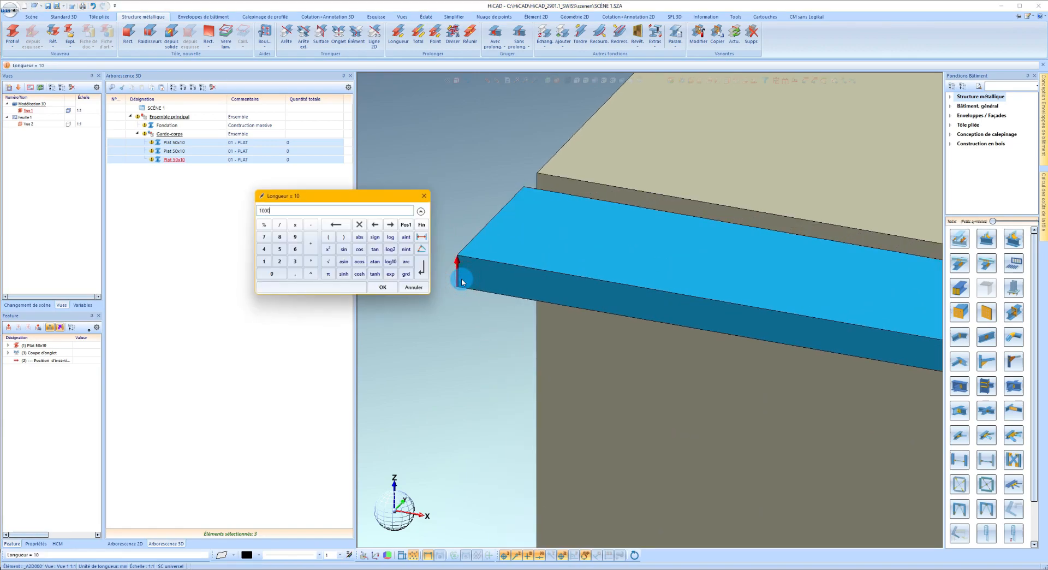
{"action": "type", "text": "1000"}
{"action": "key", "text": "Return"}
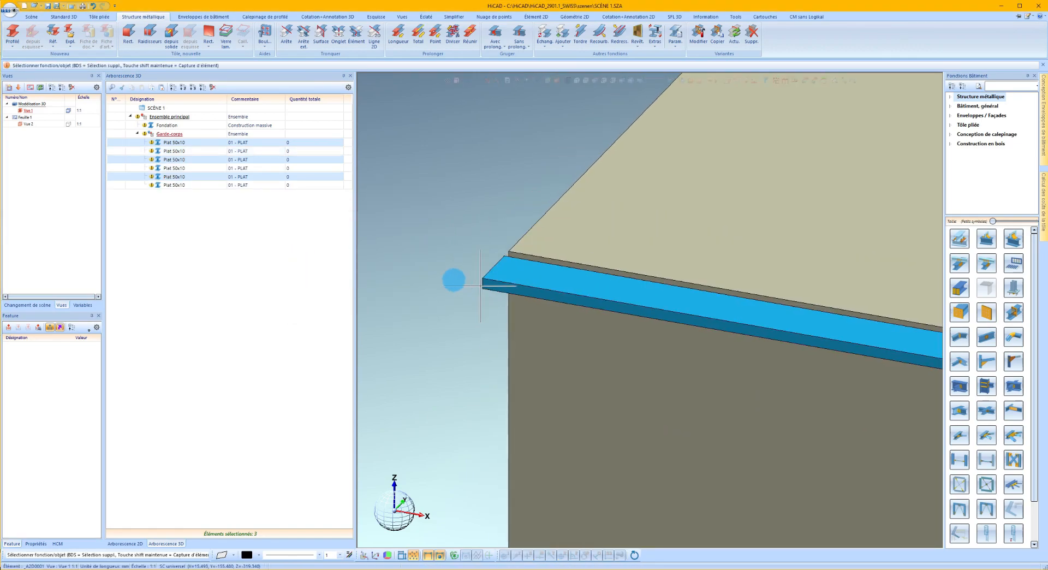
{"action": "scroll", "coordinate": [459, 279], "scroll_direction": "down", "scroll_amount": 12}
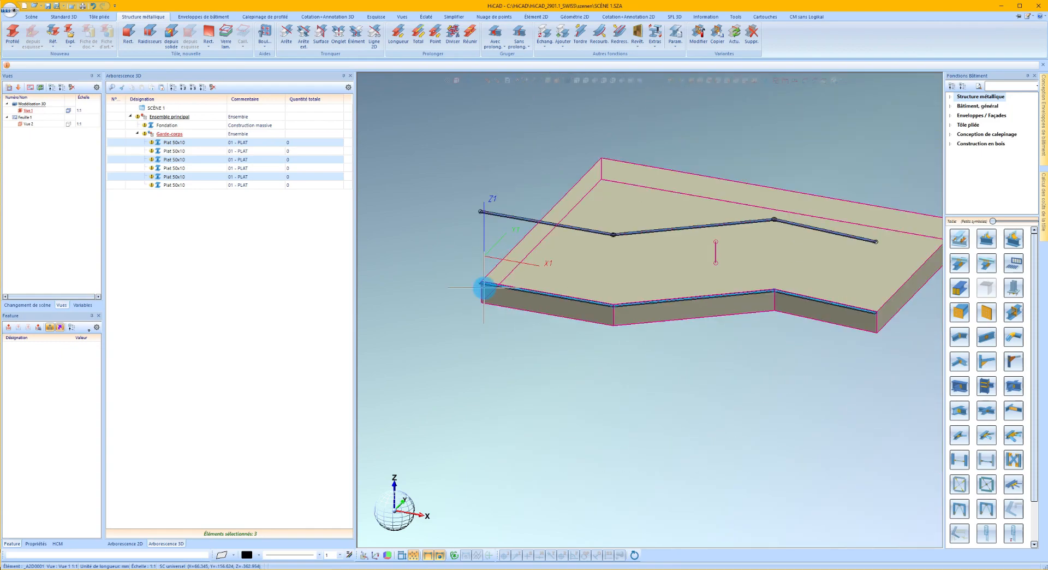
Start the profile bar configurator and choose the variant with free-standing bars distributed along a reference line.
{"action": "scroll", "coordinate": [481, 282], "scroll_direction": "up", "scroll_amount": 1}
{"action": "left_click", "coordinate": [444, 230]}
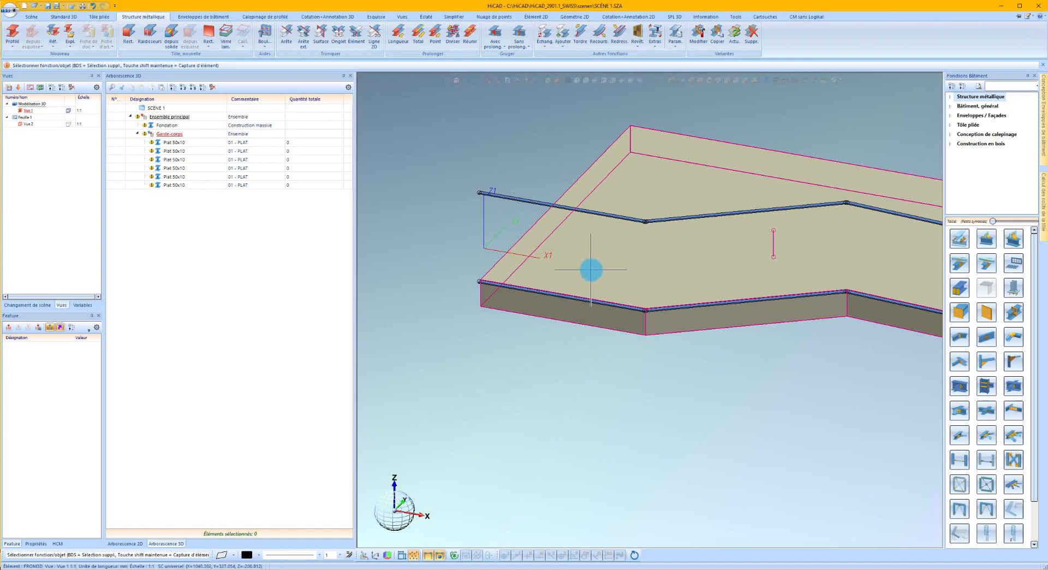
{"action": "left_click", "coordinate": [1011, 265]}
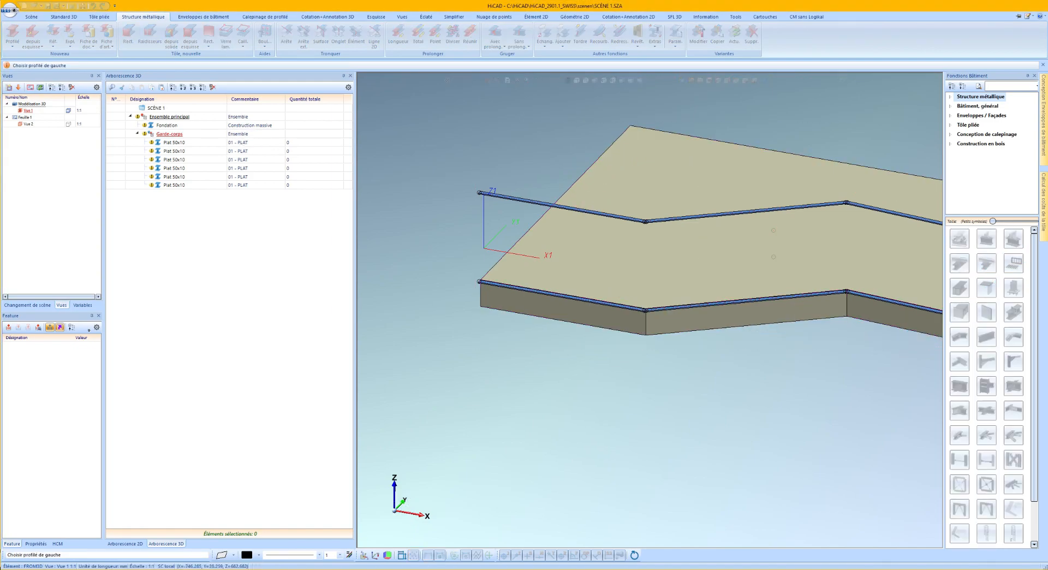
{"action": "left_click_drag", "start_coordinate": [97, 131], "coordinate": [393, 174]}
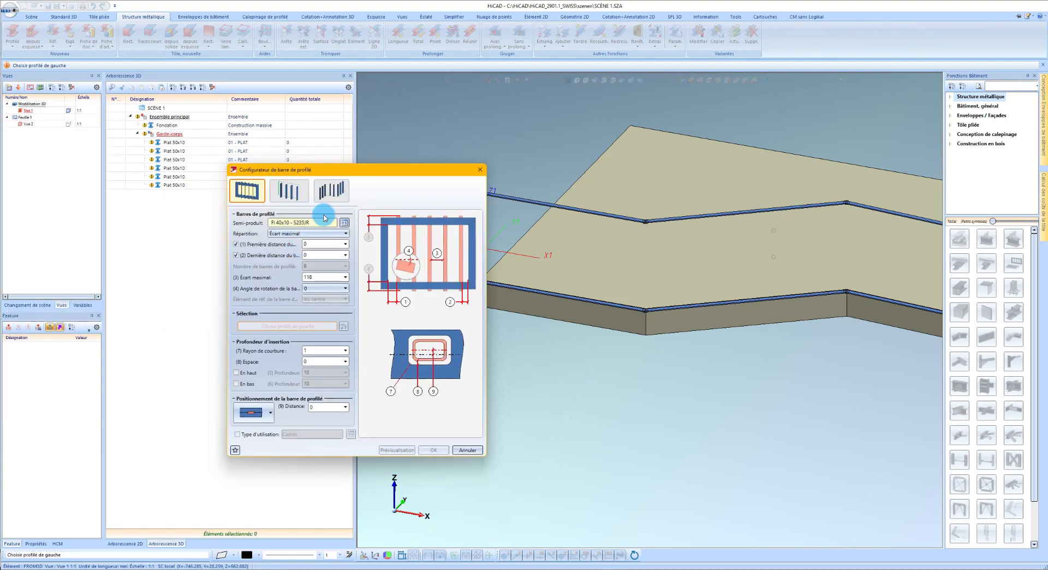
{"action": "left_click", "coordinate": [329, 194]}
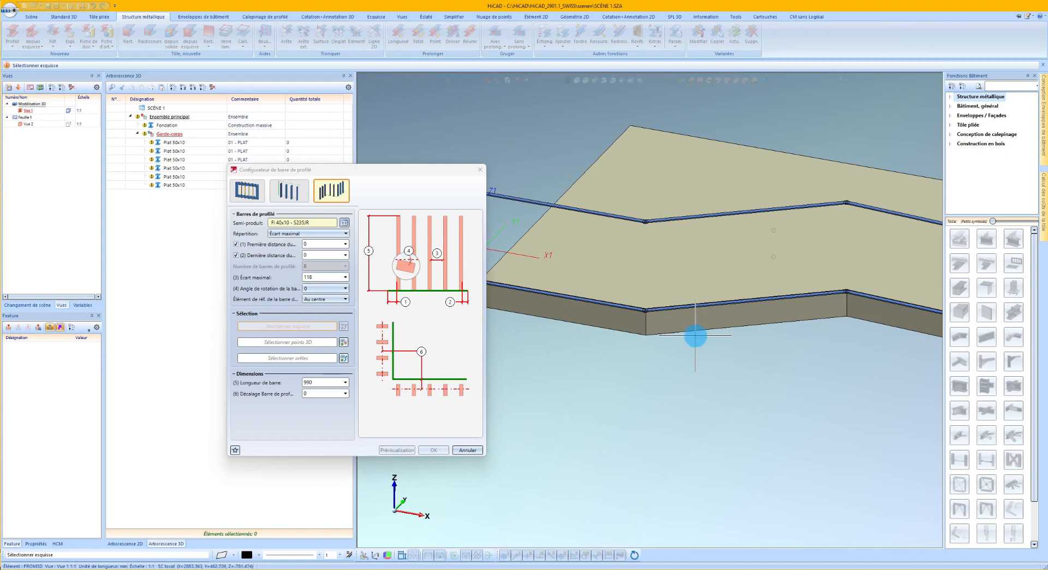
Define the bar path with 3D points along the lower rail, from its outer end through both corners to the far end.
{"action": "scroll", "coordinate": [716, 336], "scroll_direction": "down", "scroll_amount": 2}
{"action": "scroll", "coordinate": [540, 303], "scroll_direction": "up", "scroll_amount": 8}
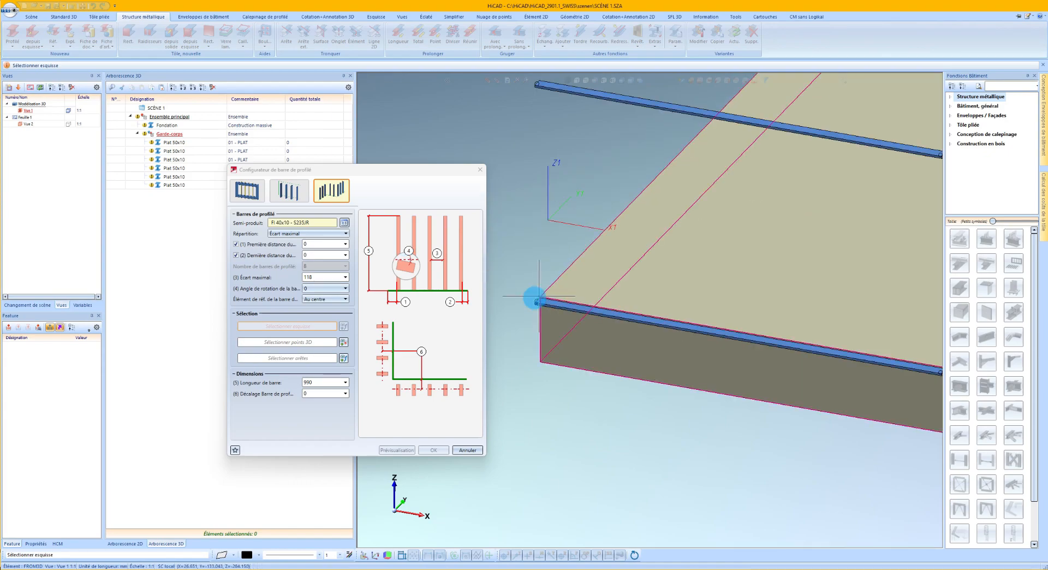
{"action": "left_click", "coordinate": [316, 345]}
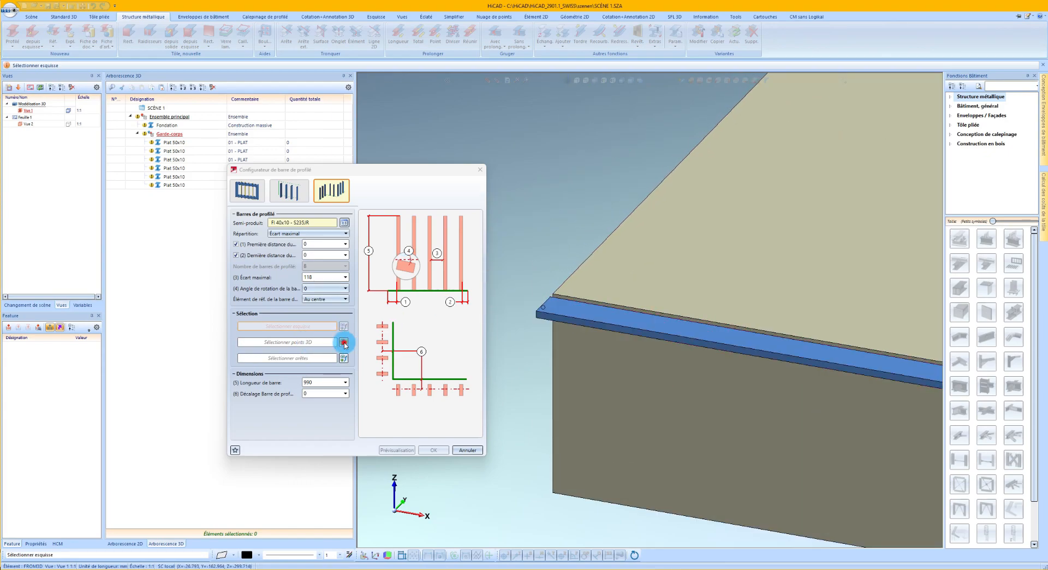
{"action": "left_click", "coordinate": [344, 343]}
{"action": "left_click", "coordinate": [546, 304]}
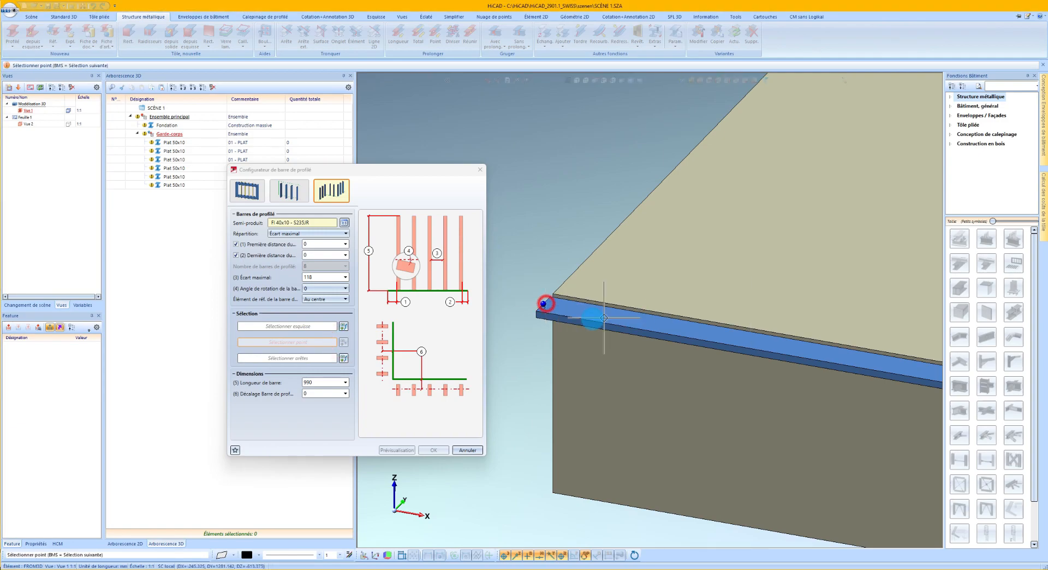
{"action": "scroll", "coordinate": [545, 306], "scroll_direction": "down", "scroll_amount": 7}
{"action": "scroll", "coordinate": [811, 356], "scroll_direction": "up", "scroll_amount": 2}
{"action": "scroll", "coordinate": [802, 345], "scroll_direction": "up", "scroll_amount": 3}
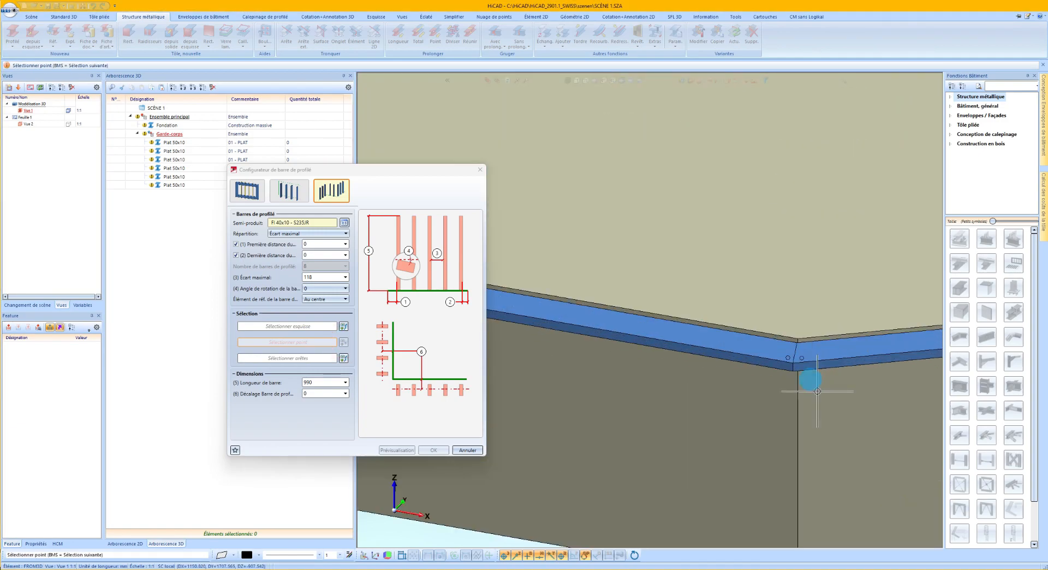
{"action": "left_click", "coordinate": [791, 342]}
{"action": "scroll", "coordinate": [589, 373], "scroll_direction": "down", "scroll_amount": 6}
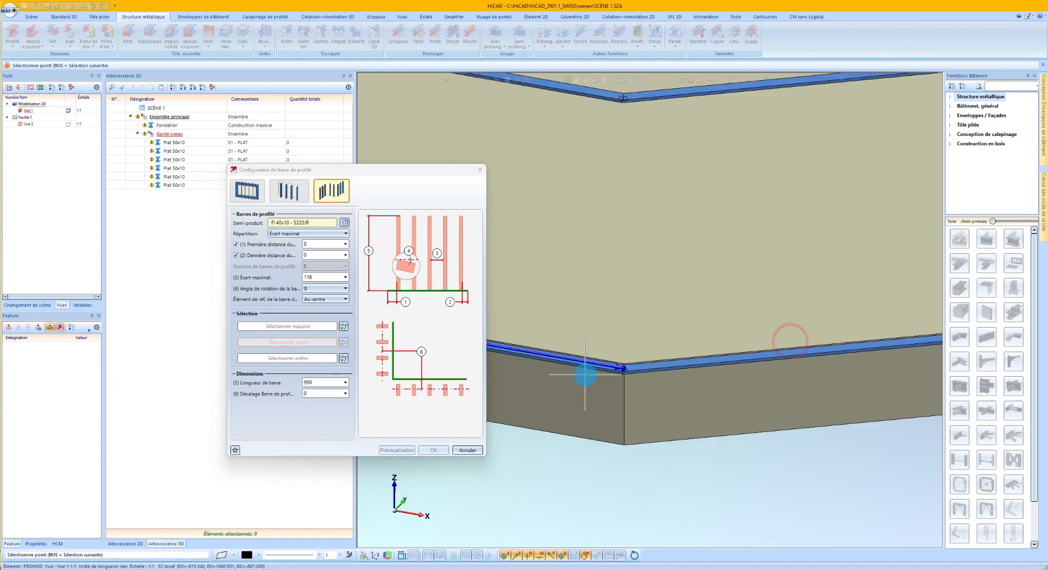
{"action": "scroll", "coordinate": [883, 342], "scroll_direction": "up", "scroll_amount": 4}
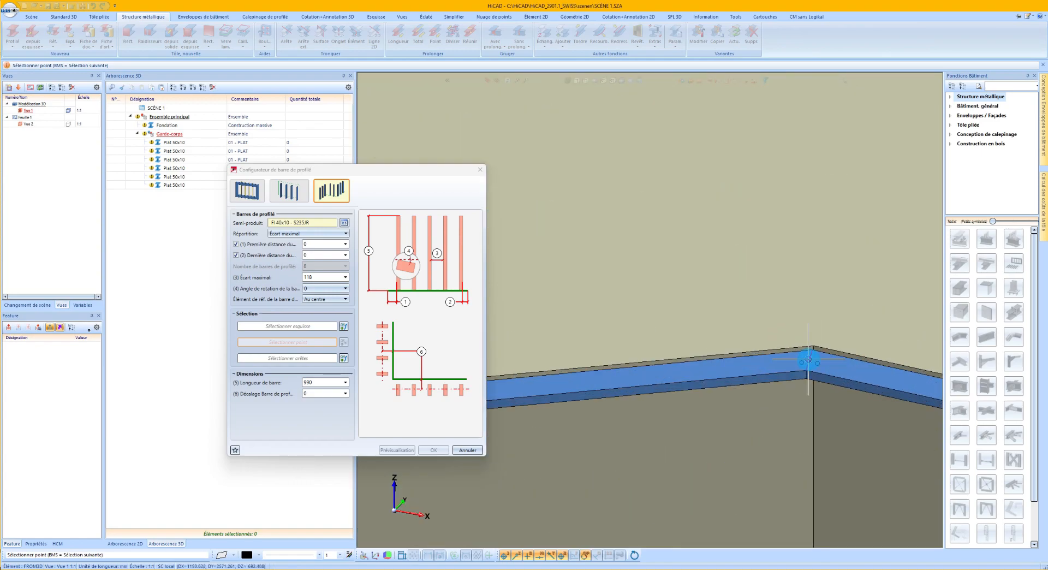
{"action": "scroll", "coordinate": [655, 355], "scroll_direction": "down", "scroll_amount": 3}
{"action": "scroll", "coordinate": [772, 362], "scroll_direction": "up", "scroll_amount": 2}
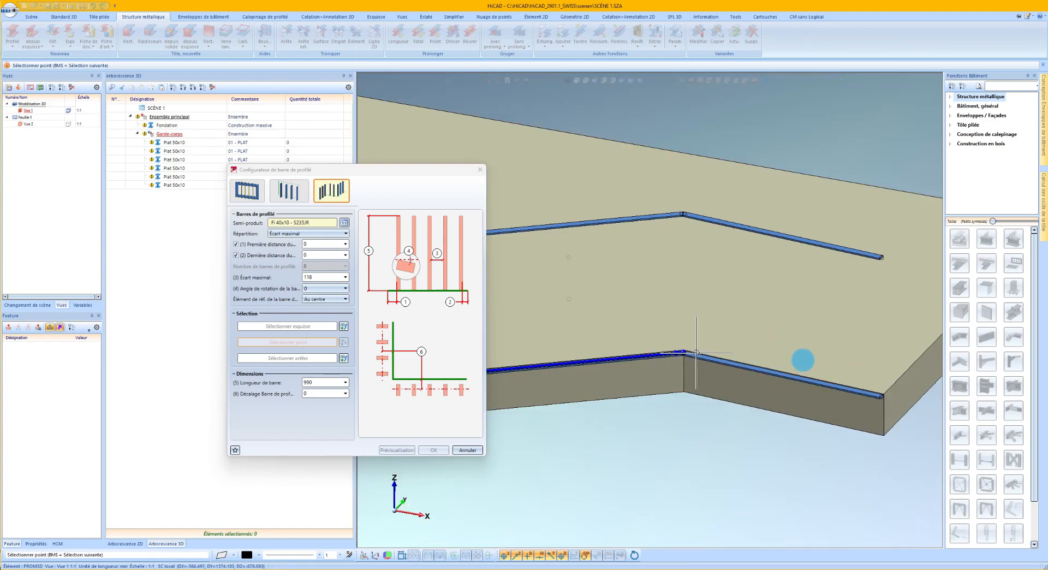
{"action": "scroll", "coordinate": [835, 406], "scroll_direction": "up", "scroll_amount": 4}
{"action": "scroll", "coordinate": [835, 406], "scroll_direction": "up", "scroll_amount": 2}
{"action": "scroll", "coordinate": [833, 397], "scroll_direction": "down", "scroll_amount": 6}
{"action": "scroll", "coordinate": [673, 363], "scroll_direction": "up", "scroll_amount": 3}
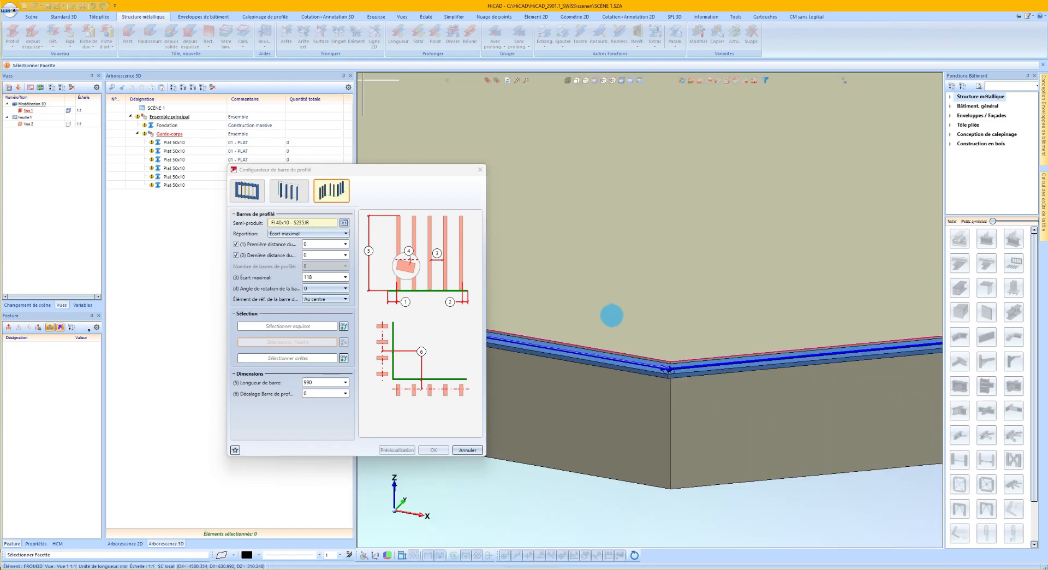
Pick the top face of the first lower flat bar as the reference face for the infill bars.
{"action": "scroll", "coordinate": [657, 365], "scroll_direction": "up", "scroll_amount": 2}
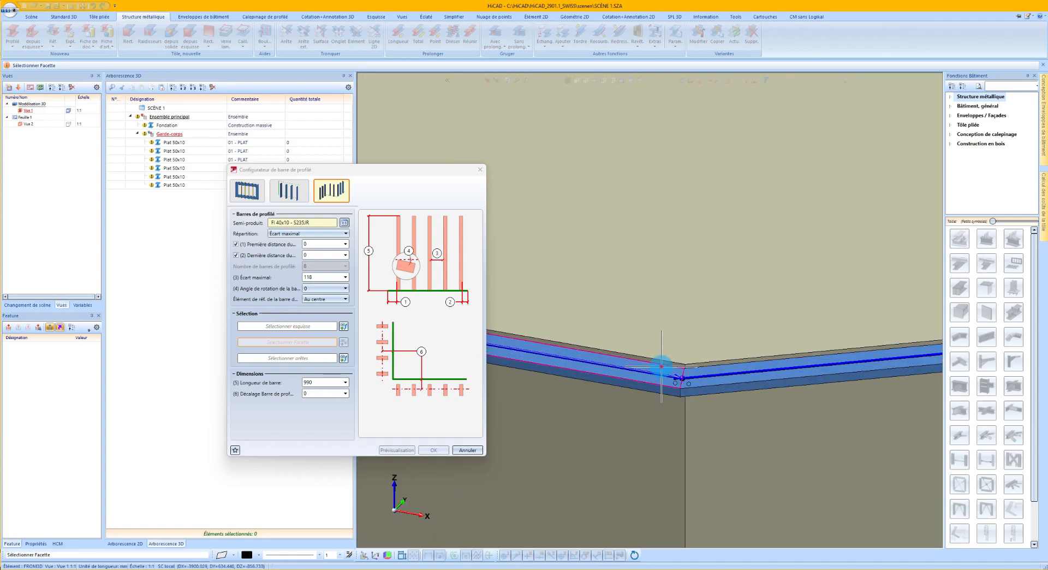
{"action": "left_click", "coordinate": [661, 367]}
{"action": "scroll", "coordinate": [796, 367], "scroll_direction": "down", "scroll_amount": 4}
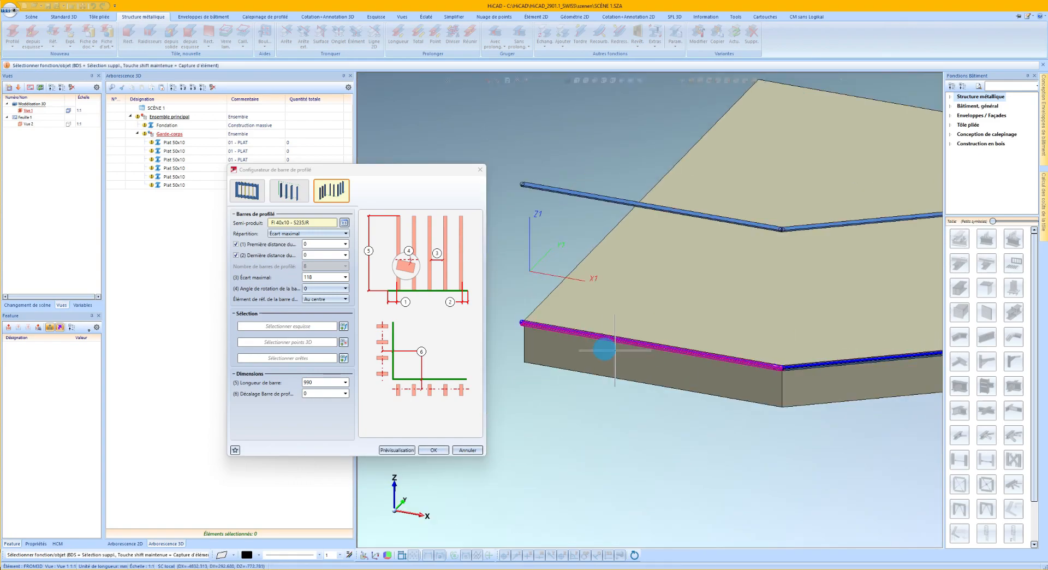
Preview and create the Fl 40x10 infill bars with 990 mm length, 118 mm maximum spacing and zero end distances.
{"action": "scroll", "coordinate": [518, 334], "scroll_direction": "up", "scroll_amount": 2}
{"action": "double_click", "coordinate": [315, 384]}
{"action": "left_click_drag", "start_coordinate": [314, 383], "coordinate": [298, 386]}
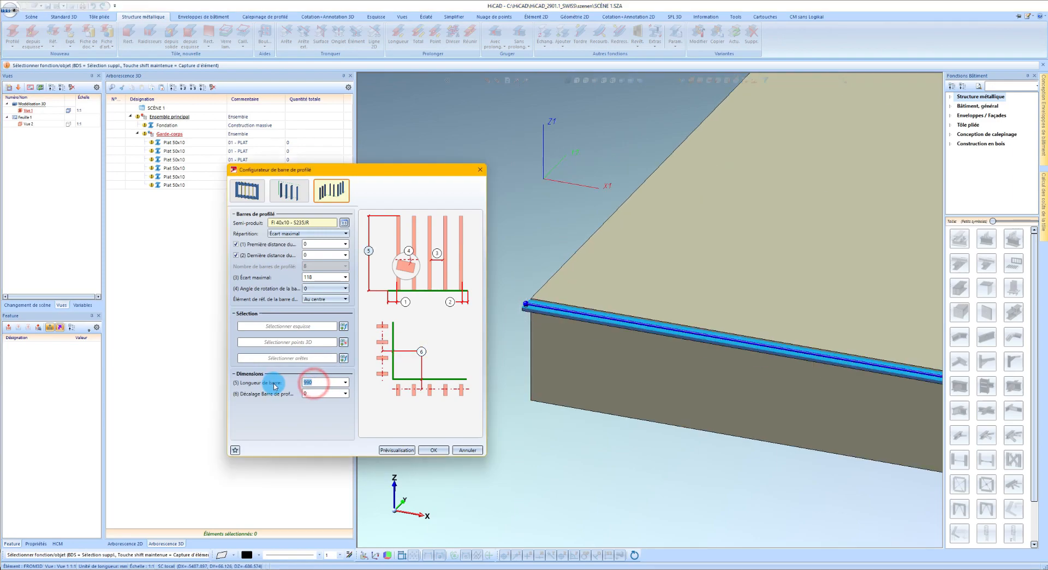
{"action": "left_click", "coordinate": [410, 450]}
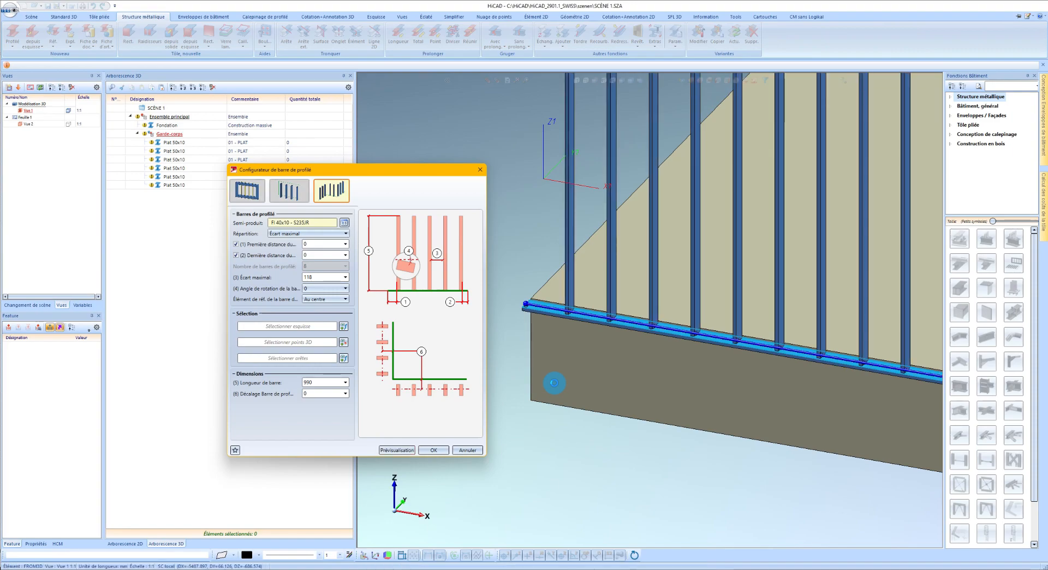
{"action": "scroll", "coordinate": [545, 357], "scroll_direction": "down", "scroll_amount": 5}
{"action": "scroll", "coordinate": [543, 352], "scroll_direction": "down", "scroll_amount": 1}
{"action": "scroll", "coordinate": [807, 352], "scroll_direction": "up", "scroll_amount": 3}
{"action": "scroll", "coordinate": [807, 352], "scroll_direction": "down", "scroll_amount": 3}
{"action": "scroll", "coordinate": [584, 352], "scroll_direction": "up", "scroll_amount": 4}
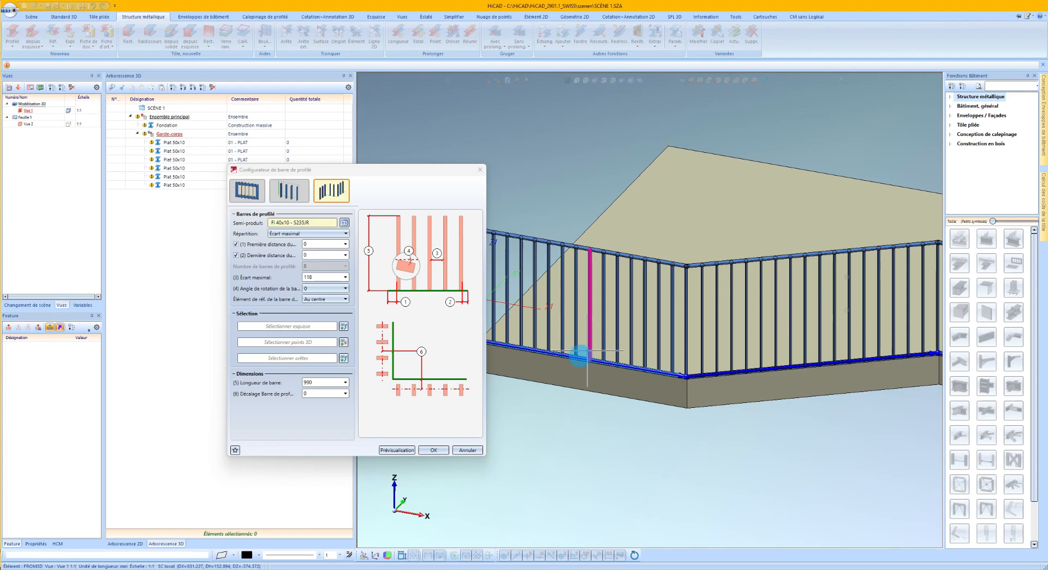
{"action": "left_click", "coordinate": [434, 450]}
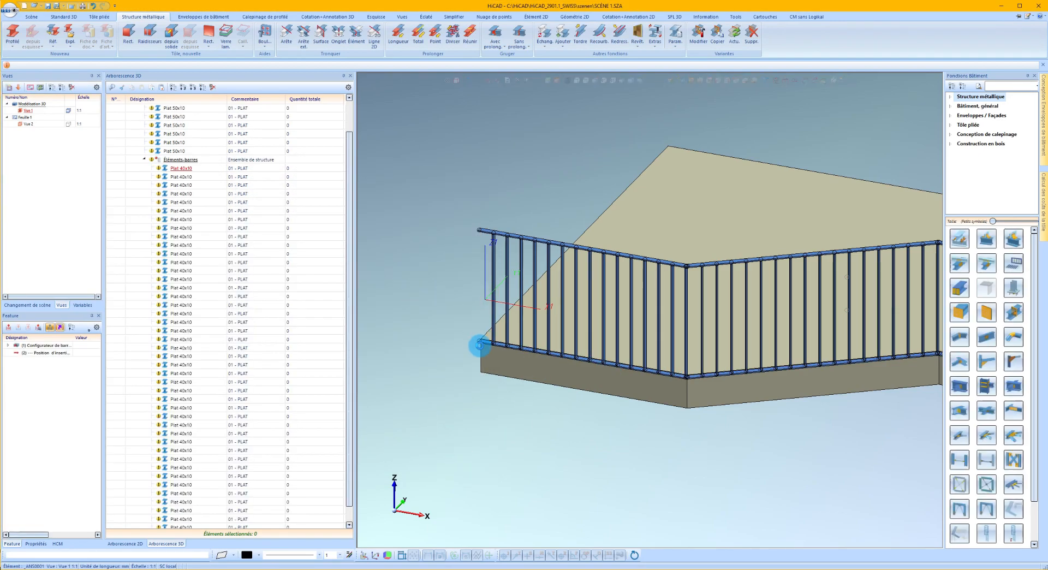
{"action": "scroll", "coordinate": [478, 343], "scroll_direction": "up", "scroll_amount": 5}
{"action": "right_click", "coordinate": [503, 343]}
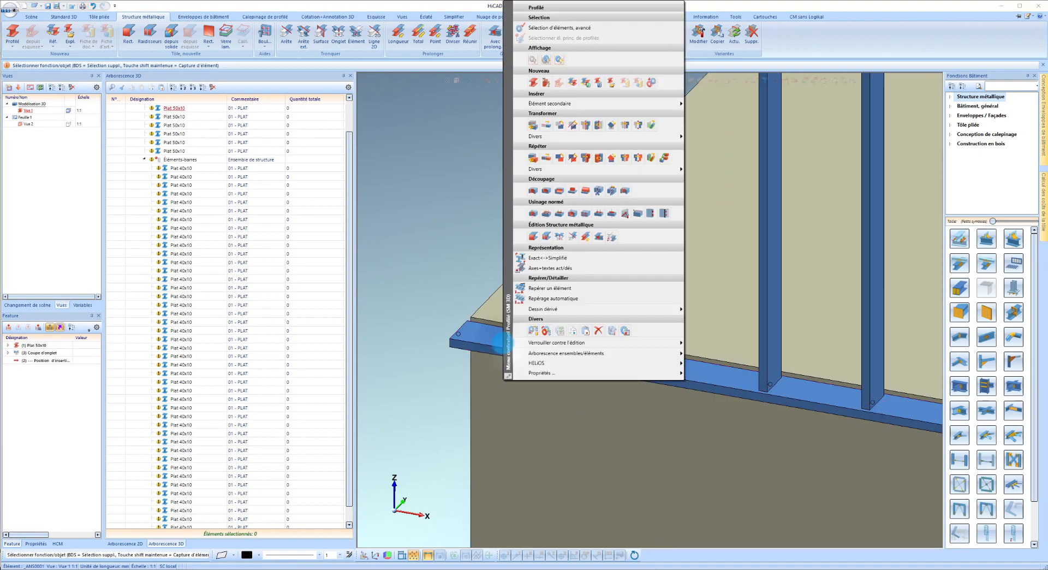
{"action": "left_click", "coordinate": [601, 158]}
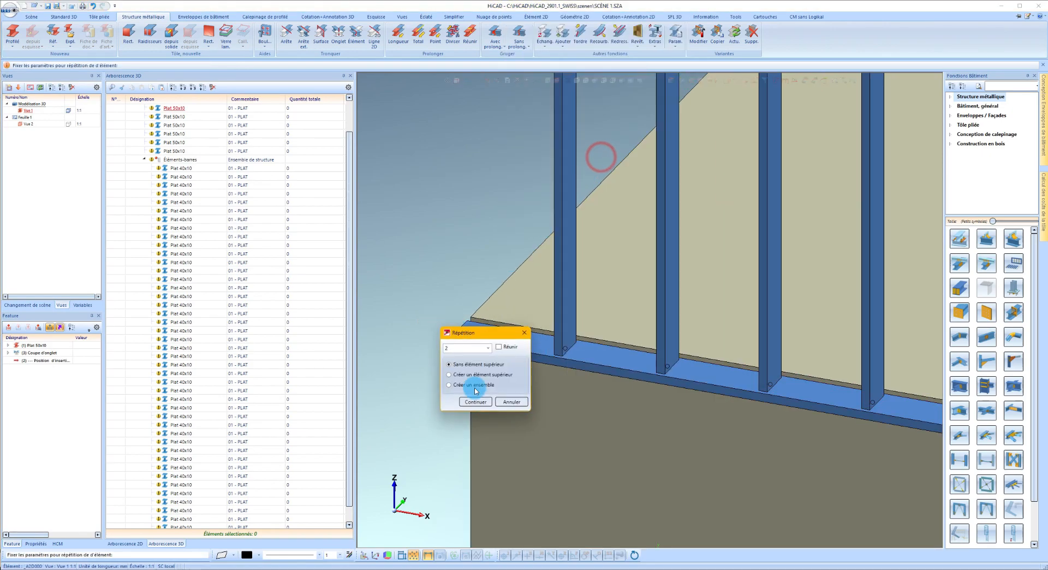
{"action": "left_click", "coordinate": [476, 402]}
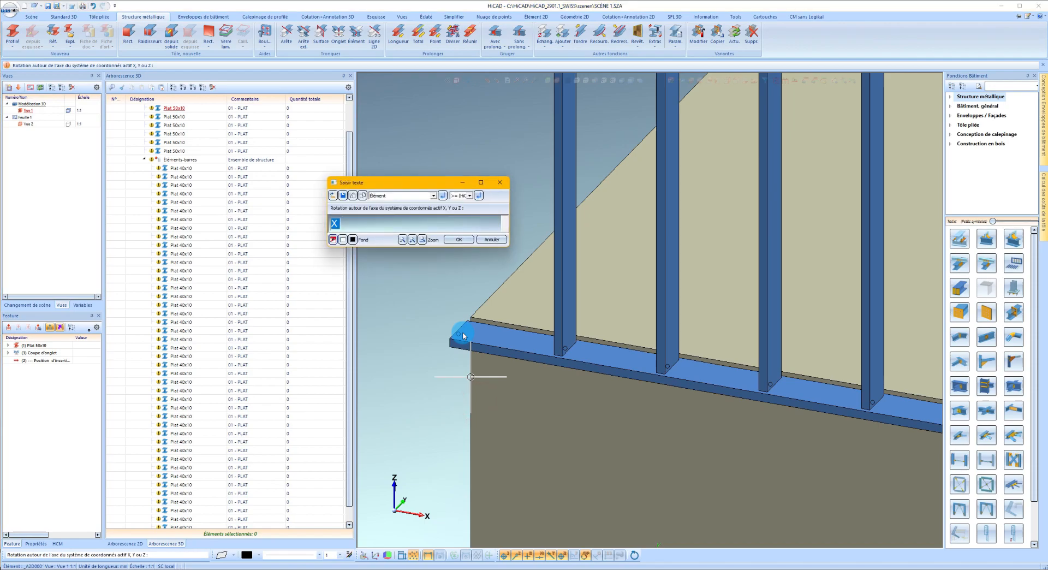
{"action": "key", "text": "Return"}
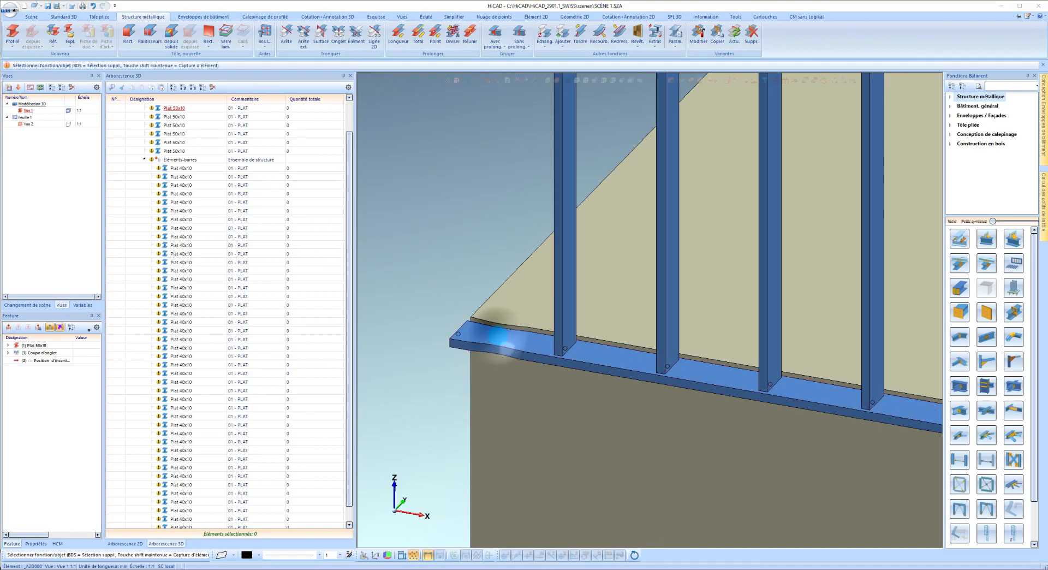
Copy the first lower flat bar rotated 90° about the upper edge of its outer end to form a vertical post.
{"action": "right_click", "coordinate": [498, 339]}
{"action": "left_click", "coordinate": [596, 158]}
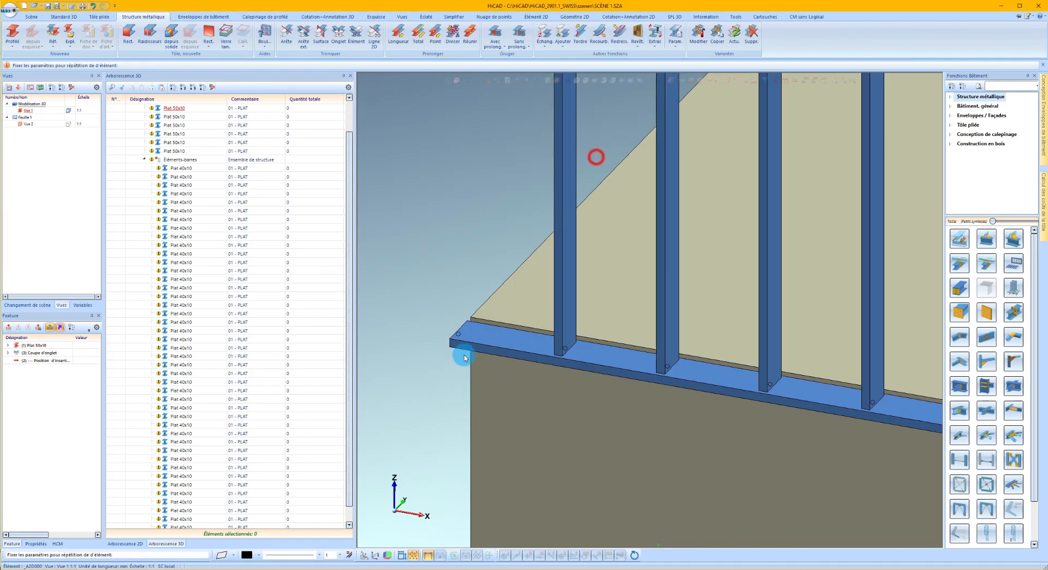
{"action": "left_click", "coordinate": [595, 328]}
{"action": "scroll", "coordinate": [463, 337], "scroll_direction": "up", "scroll_amount": 4}
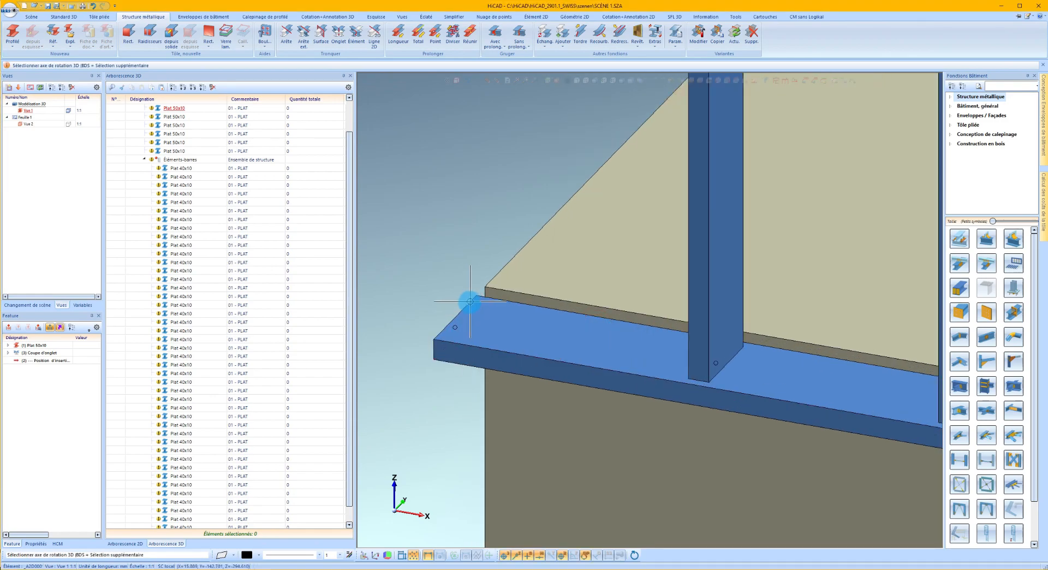
{"action": "left_click", "coordinate": [464, 309]}
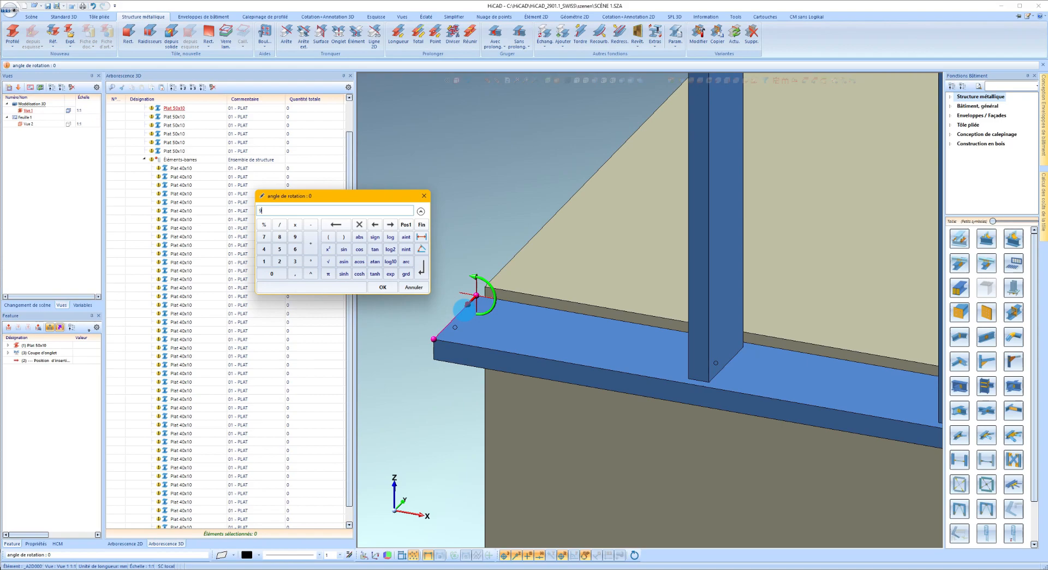
{"action": "key", "text": "Return"}
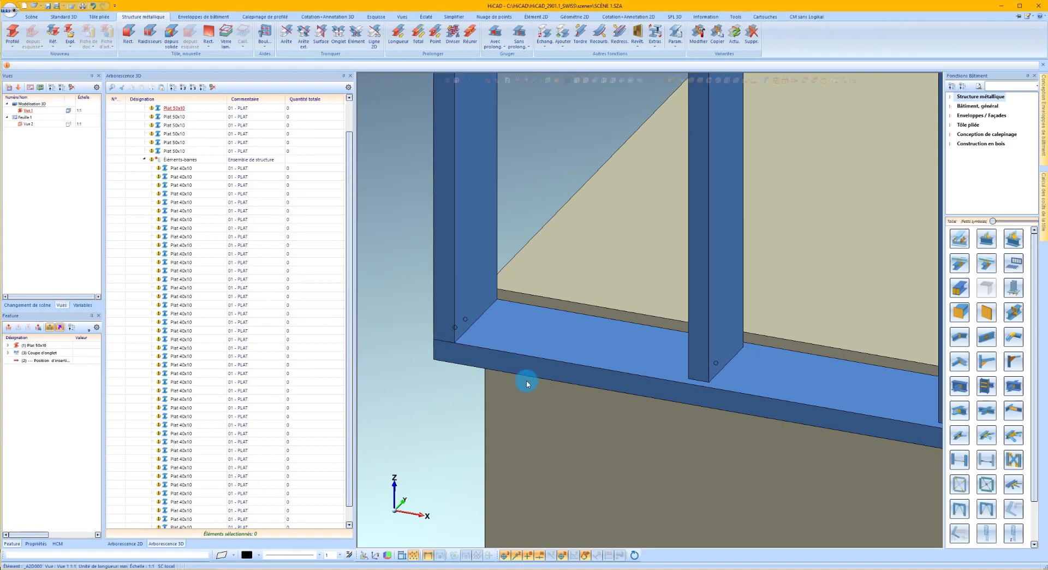
Truncate the vertical end post at the upper rail's edge, removing the part that projects above the rail.
{"action": "scroll", "coordinate": [528, 382], "scroll_direction": "down", "scroll_amount": 4}
{"action": "scroll", "coordinate": [528, 380], "scroll_direction": "down", "scroll_amount": 8}
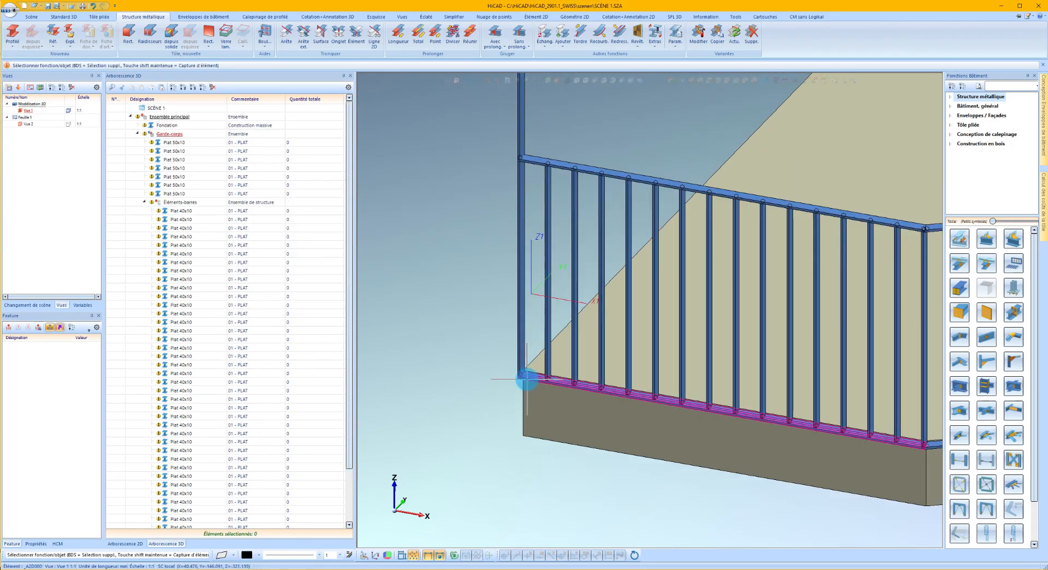
{"action": "scroll", "coordinate": [530, 238], "scroll_direction": "up", "scroll_amount": 3}
{"action": "right_click", "coordinate": [518, 193]}
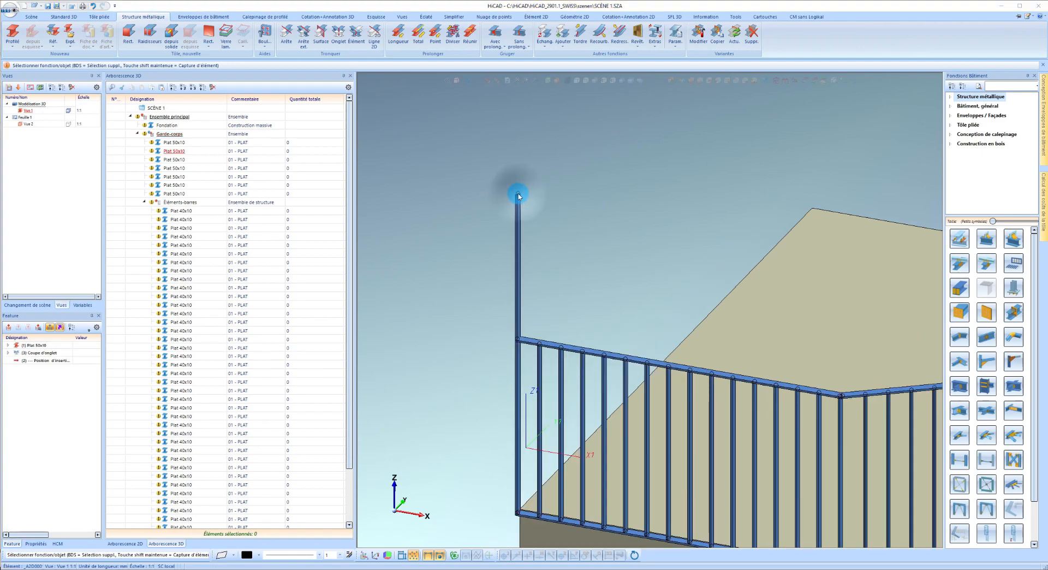
{"action": "left_click", "coordinate": [593, 423]}
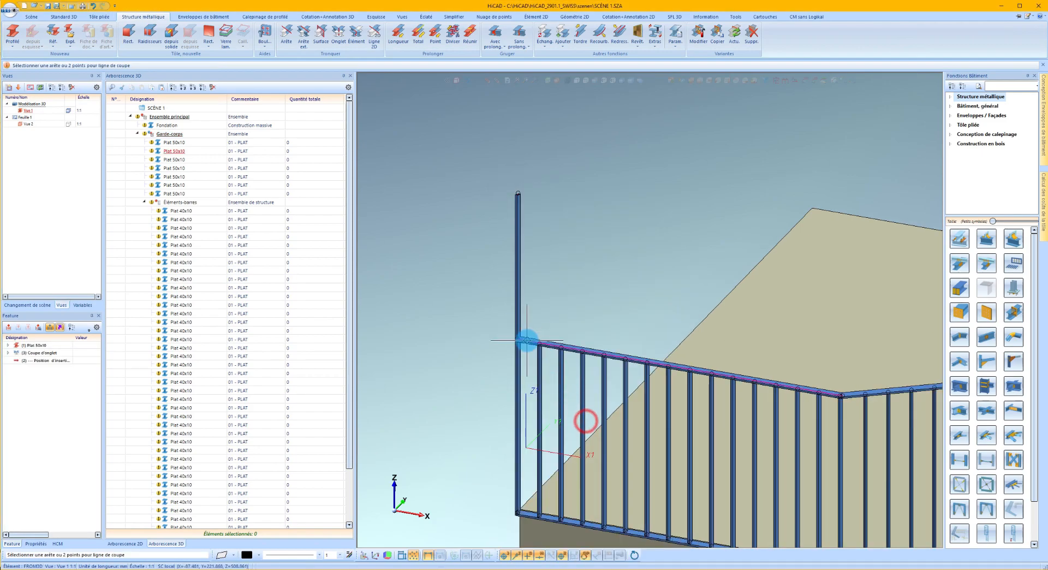
{"action": "scroll", "coordinate": [527, 351], "scroll_direction": "up", "scroll_amount": 3}
{"action": "left_click", "coordinate": [524, 353]}
{"action": "left_click", "coordinate": [524, 299]}
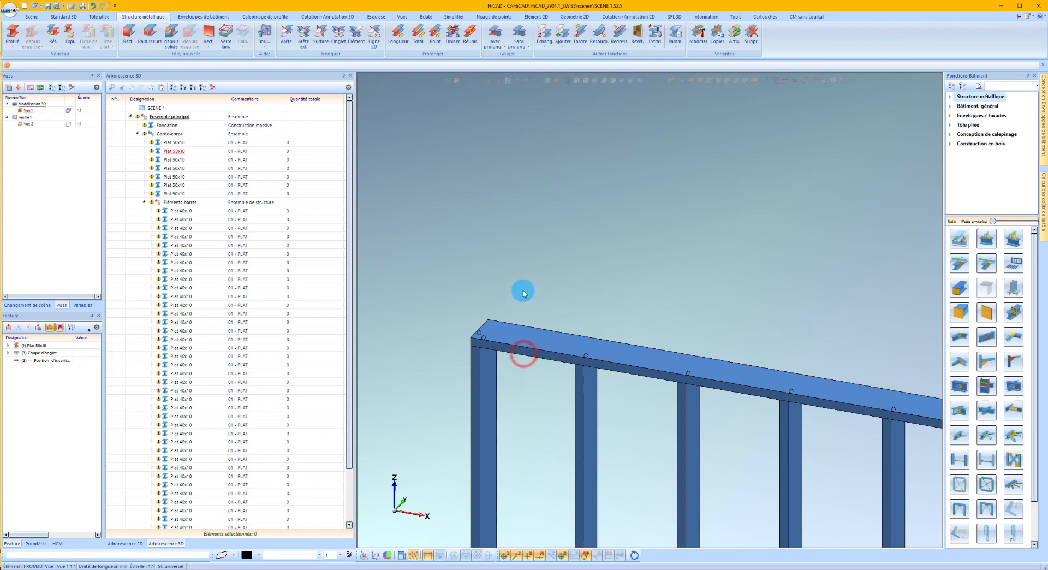
Delete the last Plat 40x10 infill bar at the far end of the third lower flat bar.
{"action": "scroll", "coordinate": [464, 276], "scroll_direction": "down", "scroll_amount": 3}
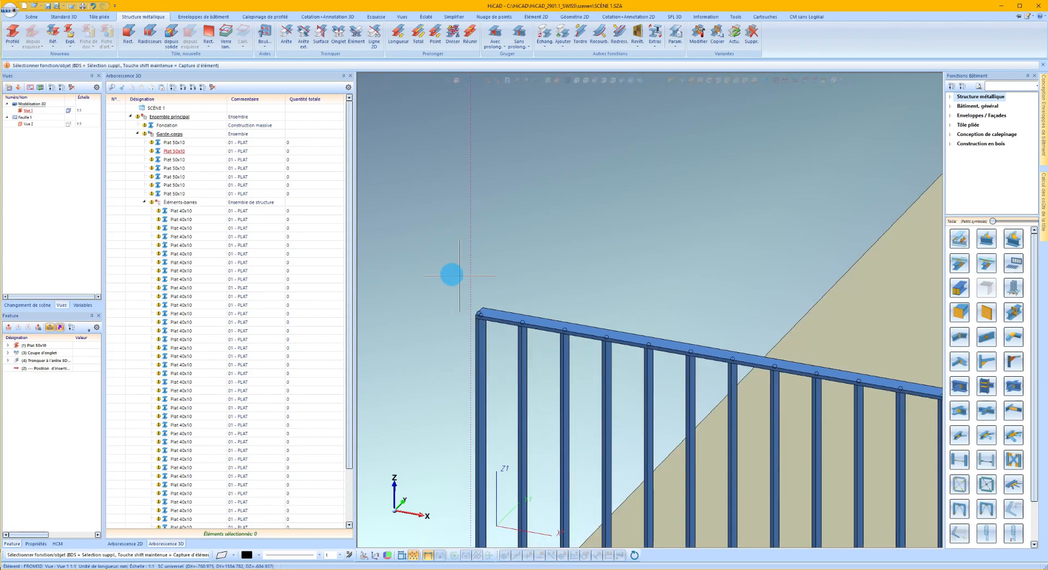
{"action": "scroll", "coordinate": [432, 290], "scroll_direction": "down", "scroll_amount": 5}
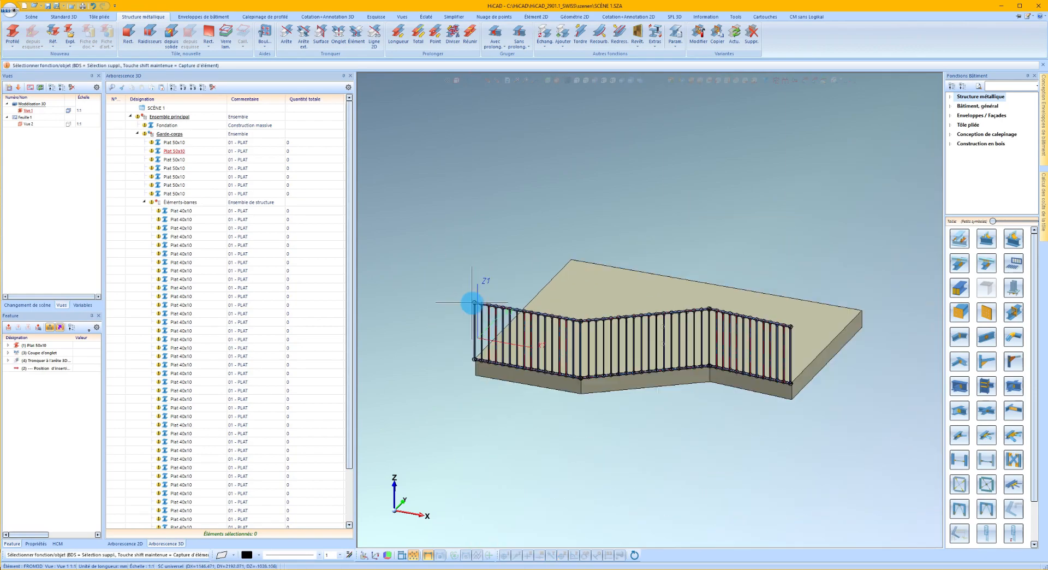
{"action": "scroll", "coordinate": [782, 344], "scroll_direction": "up", "scroll_amount": 3}
{"action": "scroll", "coordinate": [795, 514], "scroll_direction": "up", "scroll_amount": 3}
{"action": "scroll", "coordinate": [803, 519], "scroll_direction": "down", "scroll_amount": 3}
{"action": "scroll", "coordinate": [786, 487], "scroll_direction": "up", "scroll_amount": 4}
{"action": "right_click", "coordinate": [772, 463]}
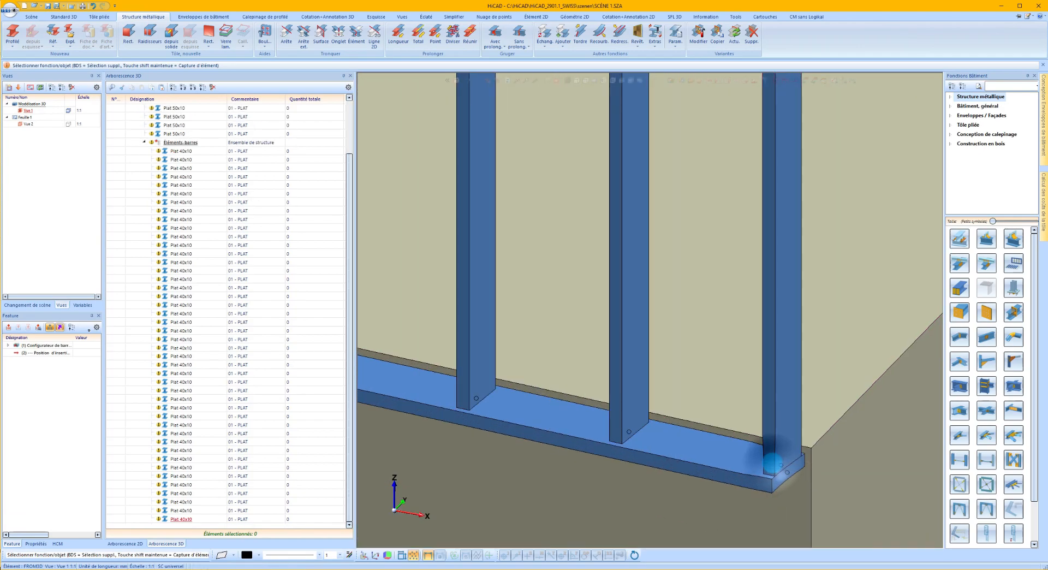
{"action": "left_click", "coordinate": [866, 414]}
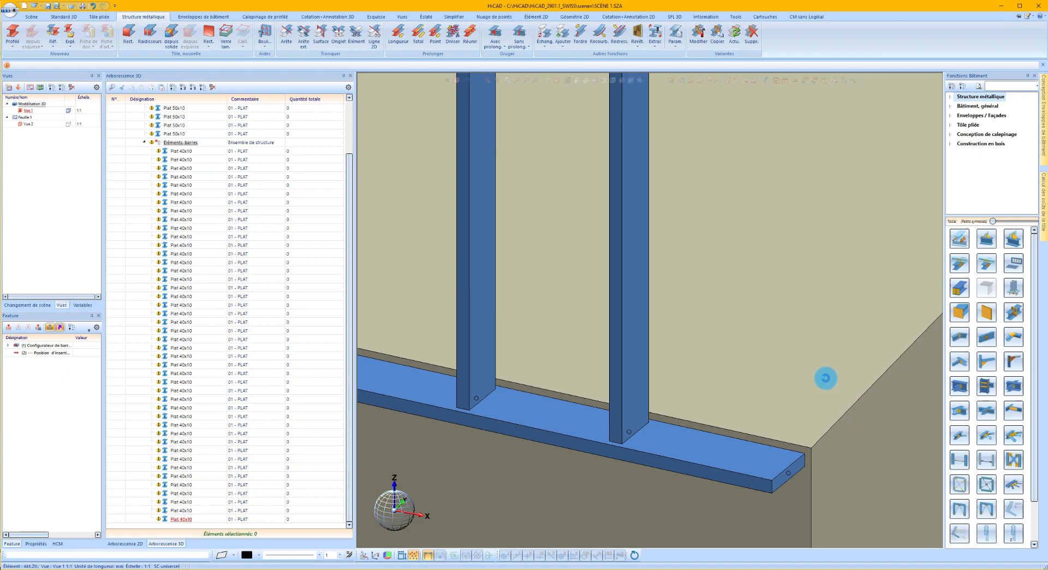
{"action": "scroll", "coordinate": [836, 358], "scroll_direction": "down", "scroll_amount": 8}
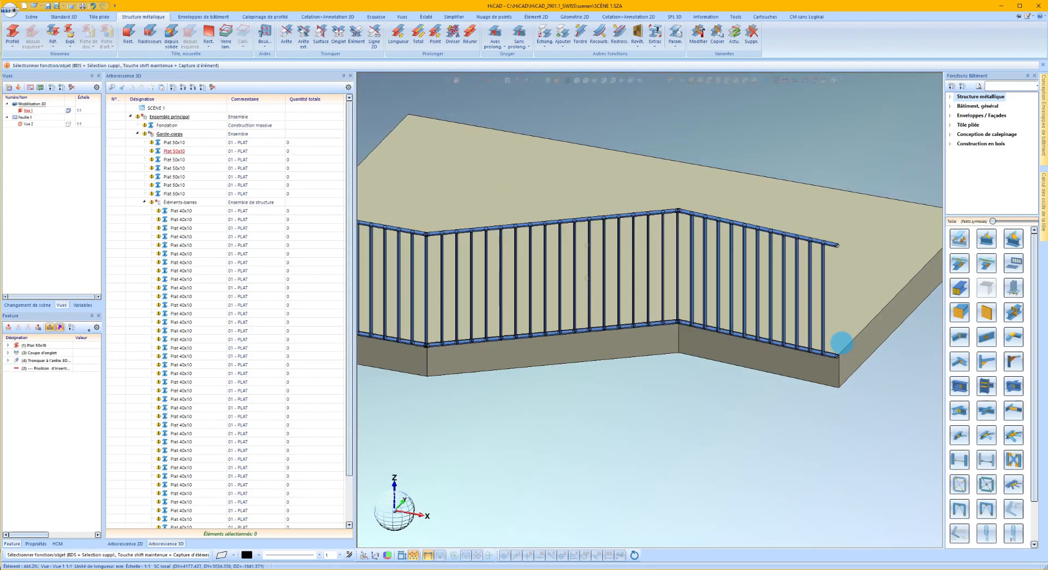
Copy the vertical end post from the first lower flat bar to the far end of the third lower flat bar, matching planes at both ends.
{"action": "scroll", "coordinate": [538, 322], "scroll_direction": "up", "scroll_amount": 10}
{"action": "right_click", "coordinate": [522, 347]}
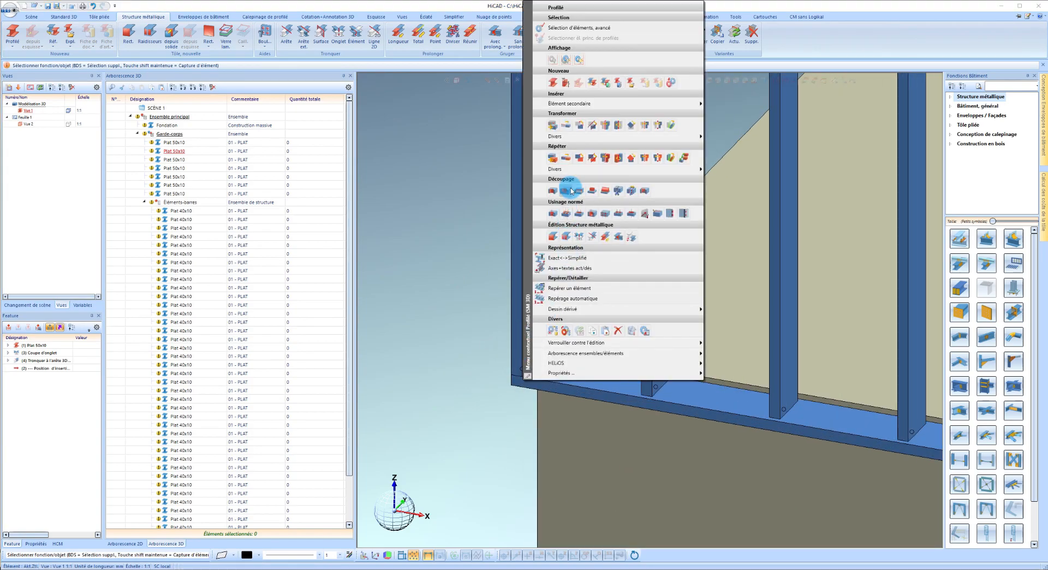
{"action": "left_click", "coordinate": [669, 158]}
{"action": "left_click", "coordinate": [713, 230]}
{"action": "scroll", "coordinate": [534, 352], "scroll_direction": "up", "scroll_amount": 4}
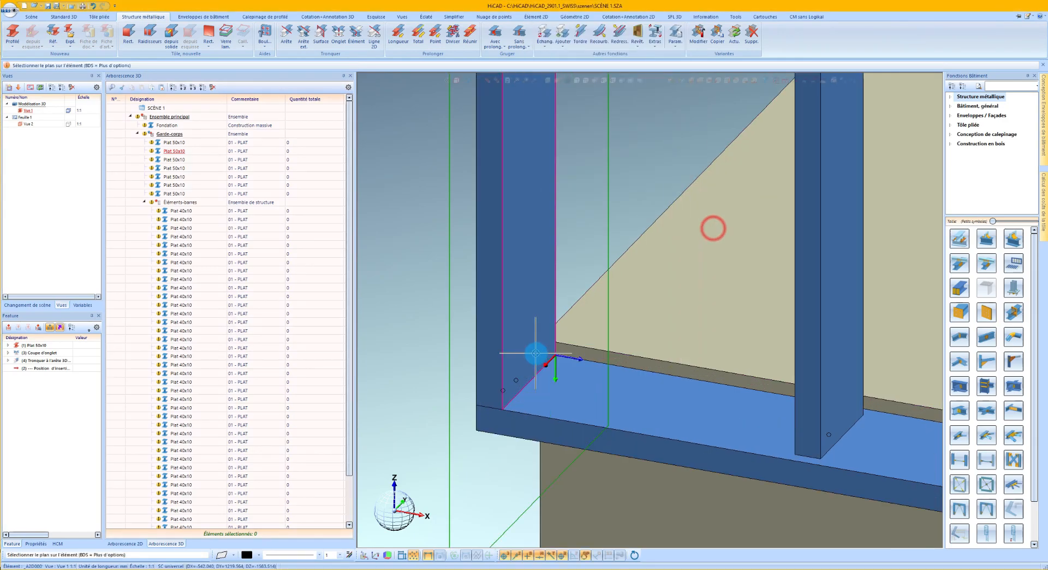
{"action": "left_click", "coordinate": [549, 401]}
{"action": "scroll", "coordinate": [439, 366], "scroll_direction": "down", "scroll_amount": 5}
{"action": "scroll", "coordinate": [438, 367], "scroll_direction": "down", "scroll_amount": 4}
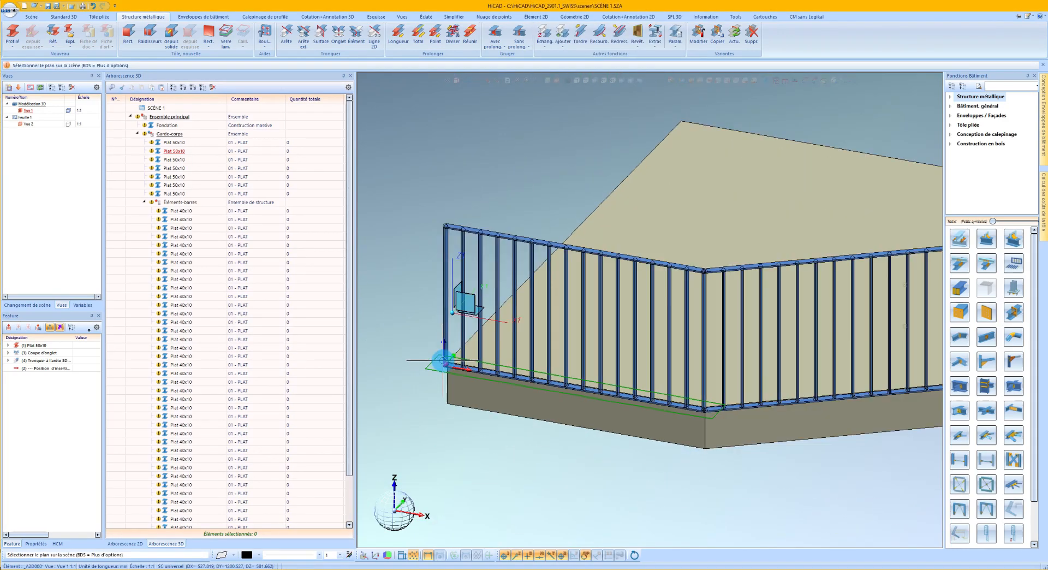
{"action": "scroll", "coordinate": [702, 379], "scroll_direction": "up", "scroll_amount": 5}
{"action": "scroll", "coordinate": [674, 375], "scroll_direction": "up", "scroll_amount": 6}
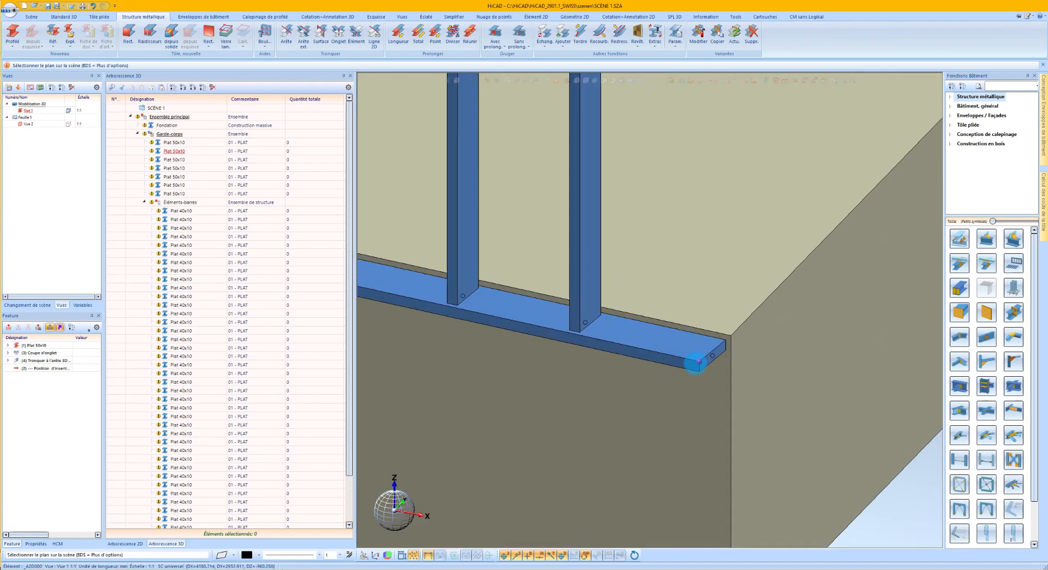
{"action": "left_click", "coordinate": [732, 318]}
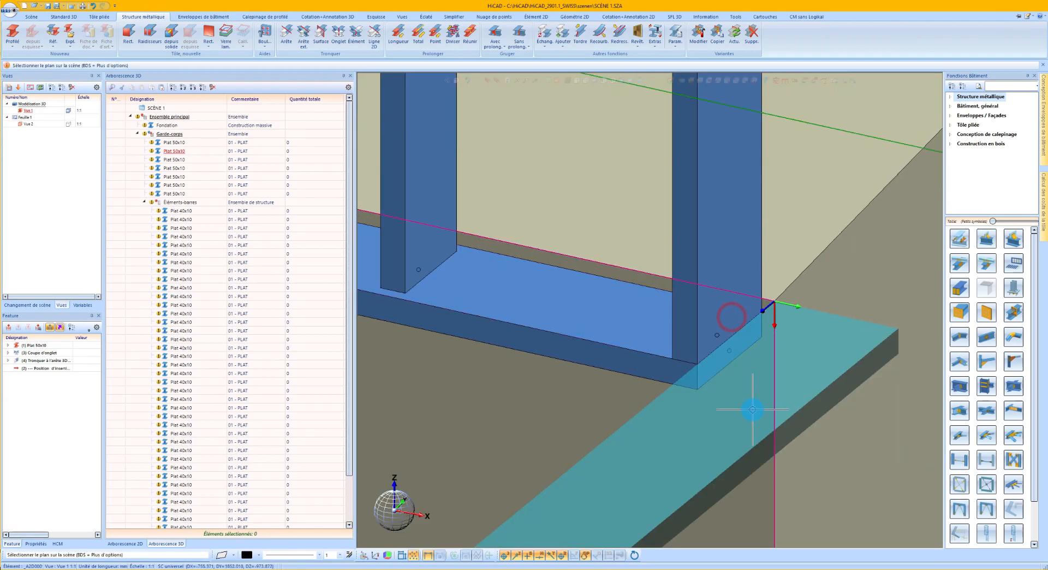
{"action": "scroll", "coordinate": [752, 408], "scroll_direction": "down", "scroll_amount": 4}
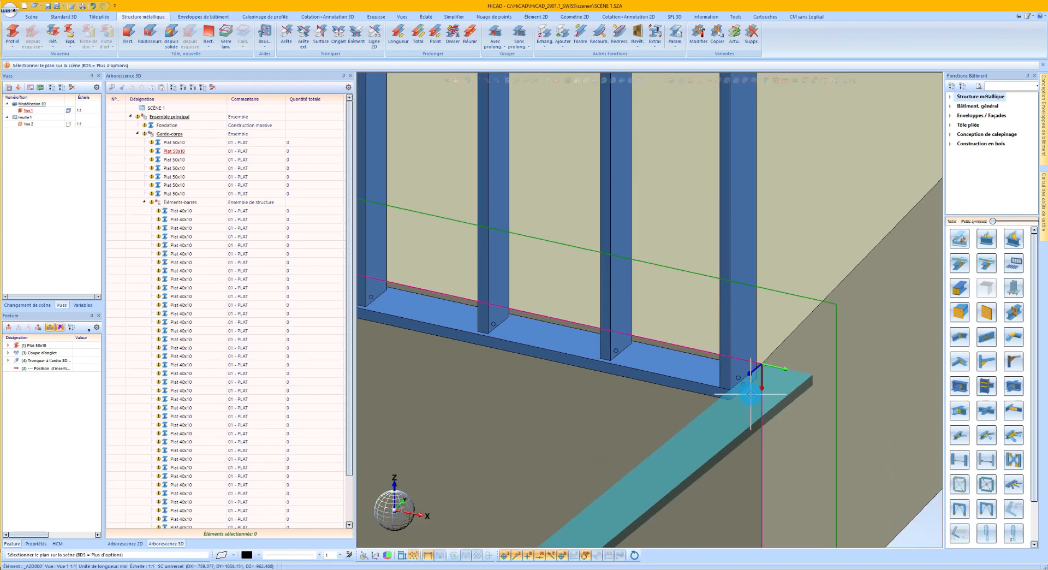
{"action": "left_click", "coordinate": [721, 399]}
{"action": "scroll", "coordinate": [759, 377], "scroll_direction": "down", "scroll_amount": 6}
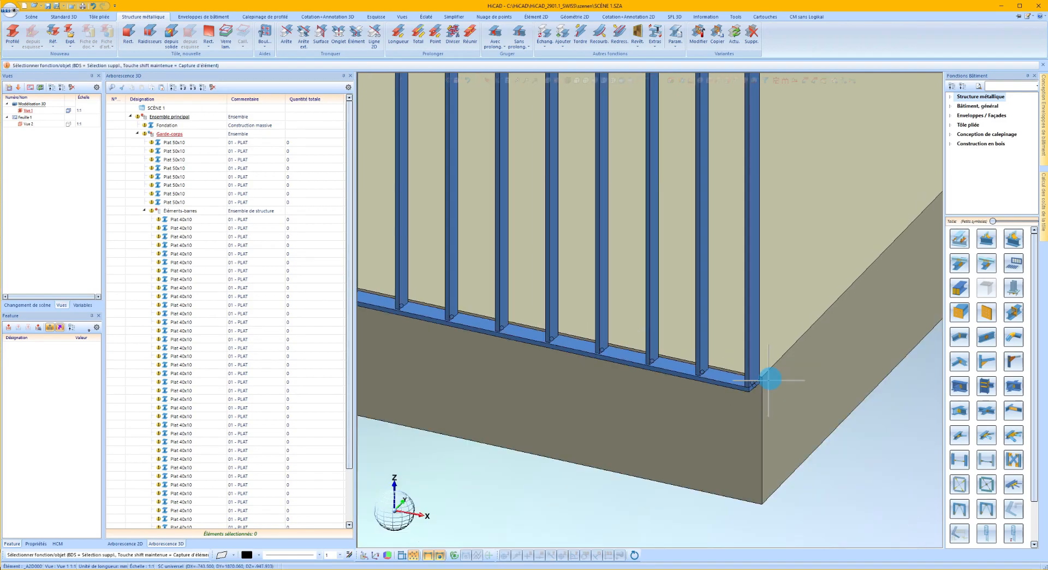
Move the three lower Plat 50x10 flat bars together 200 mm straight down along the slab's vertical corner edge.
{"action": "scroll", "coordinate": [540, 381], "scroll_direction": "up", "scroll_amount": 3}
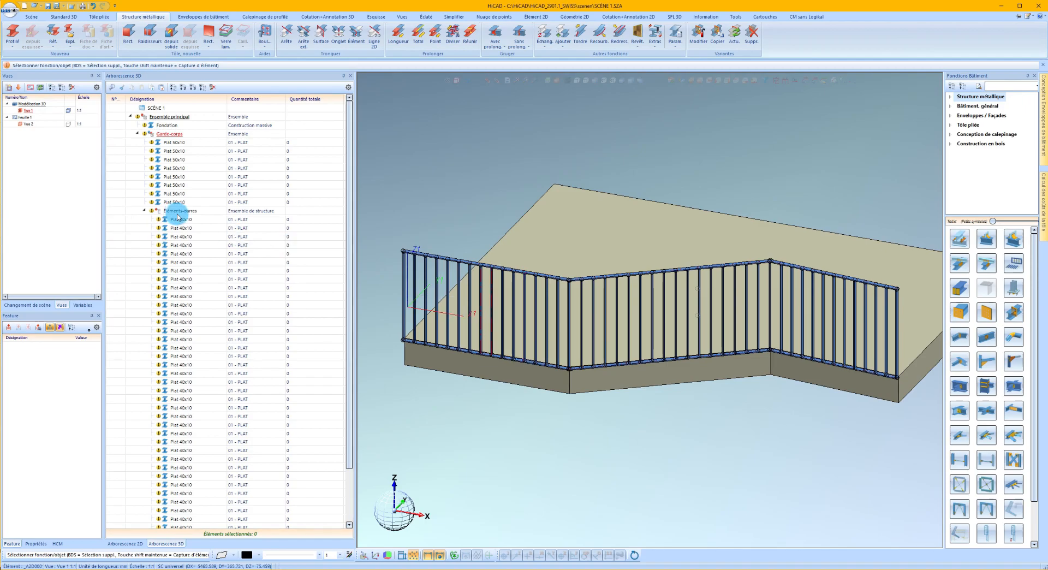
{"action": "scroll", "coordinate": [437, 372], "scroll_direction": "up", "scroll_amount": 2}
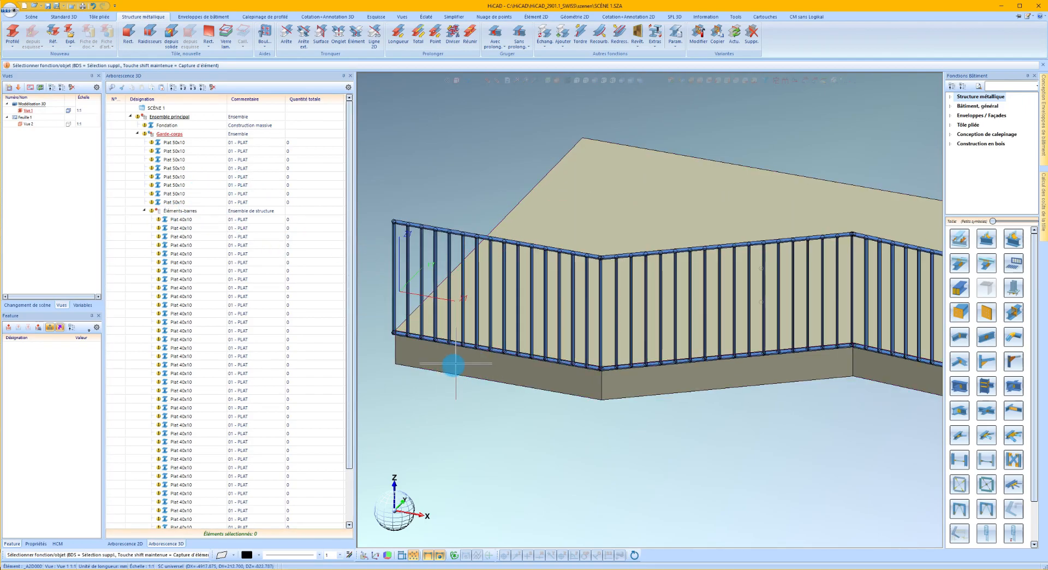
{"action": "right_click", "coordinate": [510, 354]}
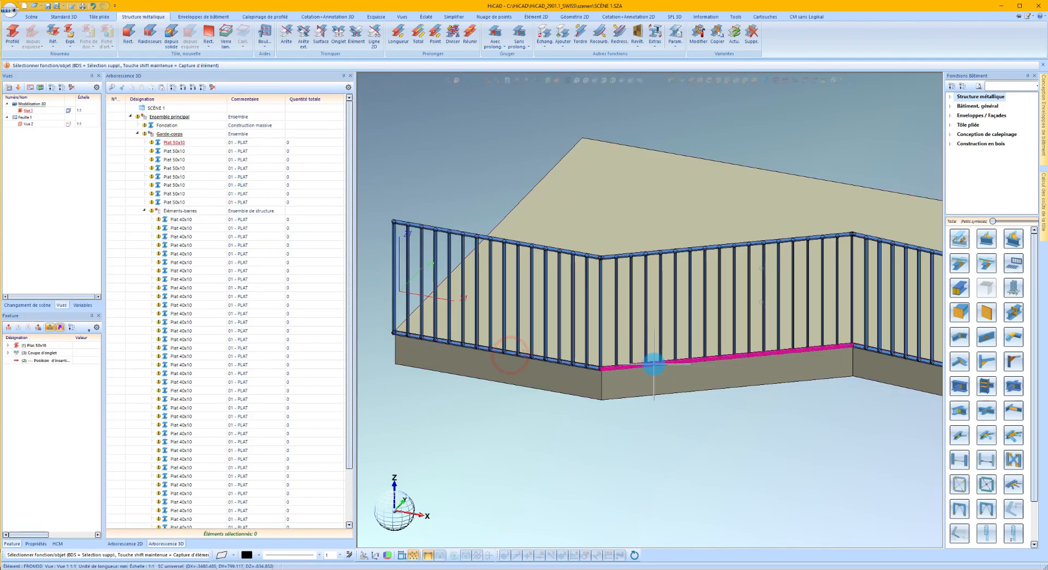
{"action": "right_click", "coordinate": [654, 363]}
{"action": "right_click", "coordinate": [901, 357]}
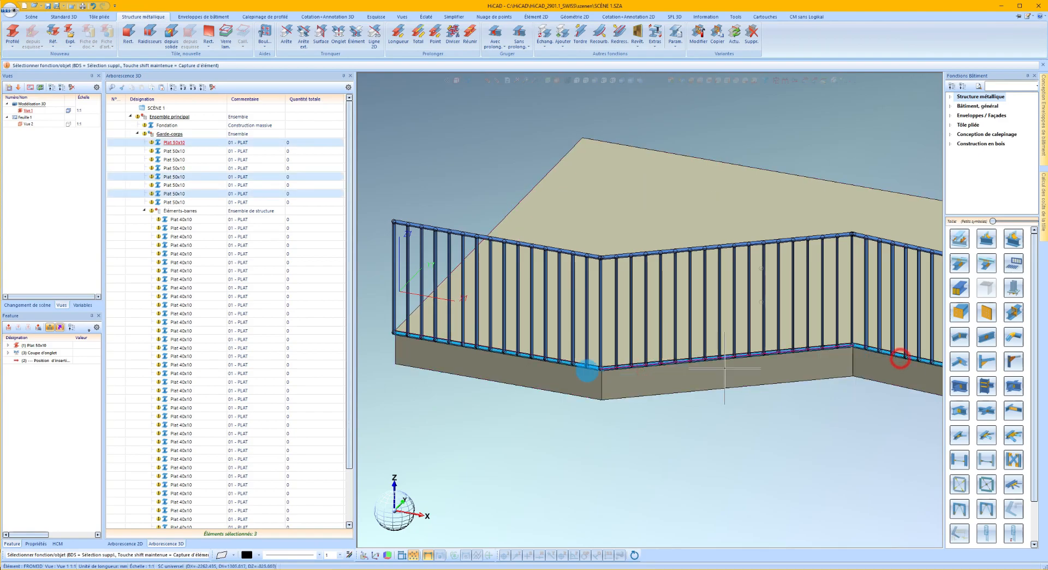
{"action": "scroll", "coordinate": [584, 364], "scroll_direction": "down", "scroll_amount": 3}
{"action": "scroll", "coordinate": [600, 367], "scroll_direction": "up", "scroll_amount": 3}
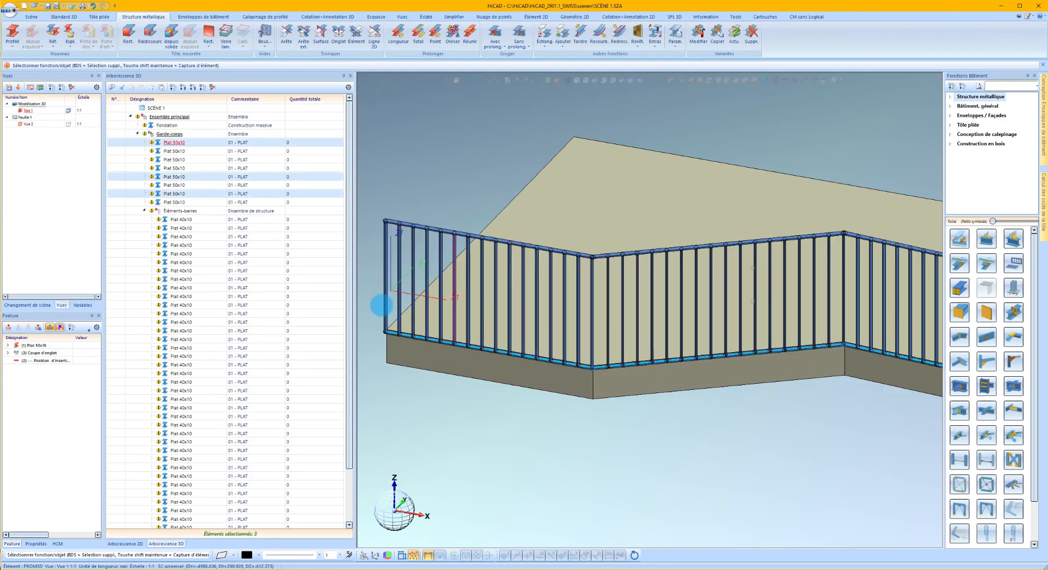
{"action": "right_click", "coordinate": [191, 196]}
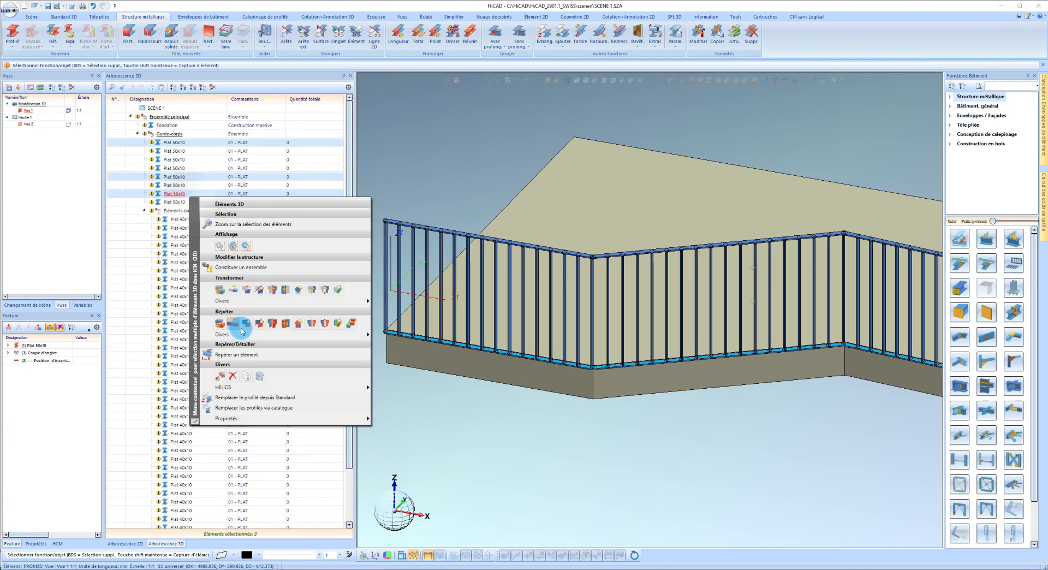
{"action": "left_click", "coordinate": [235, 295]}
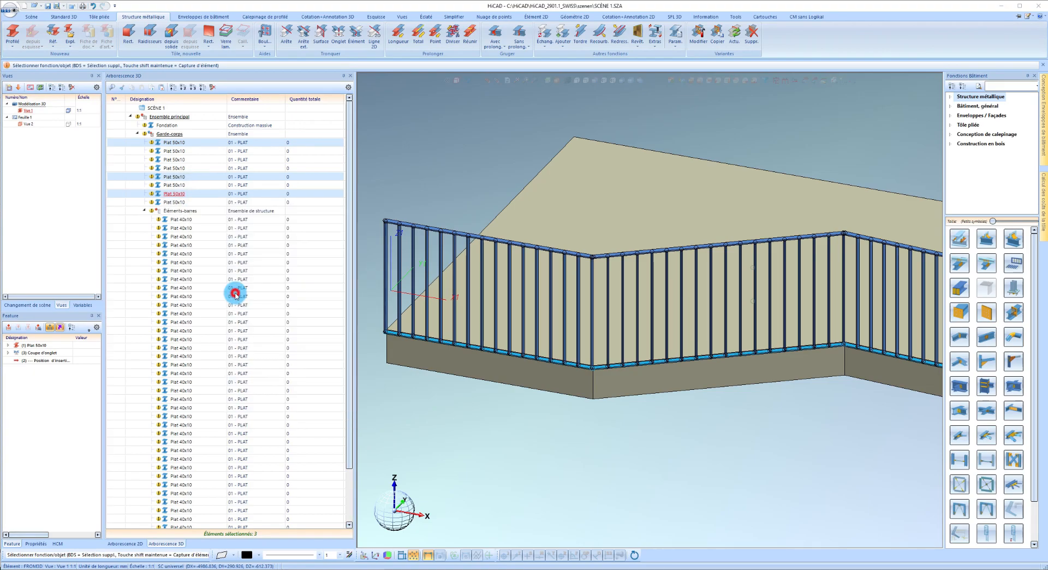
{"action": "left_click", "coordinate": [388, 341]}
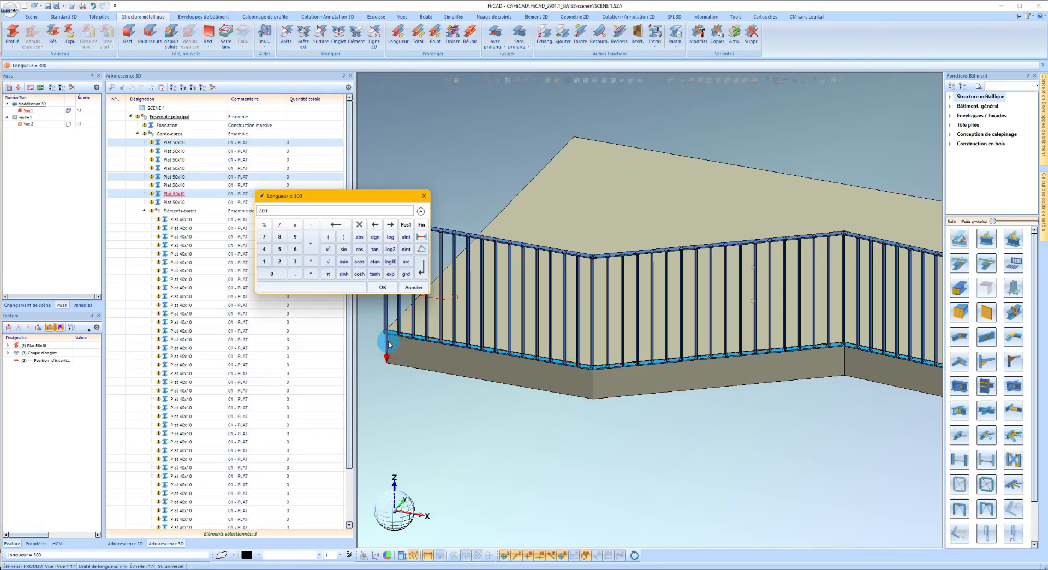
{"action": "key", "text": "Return"}
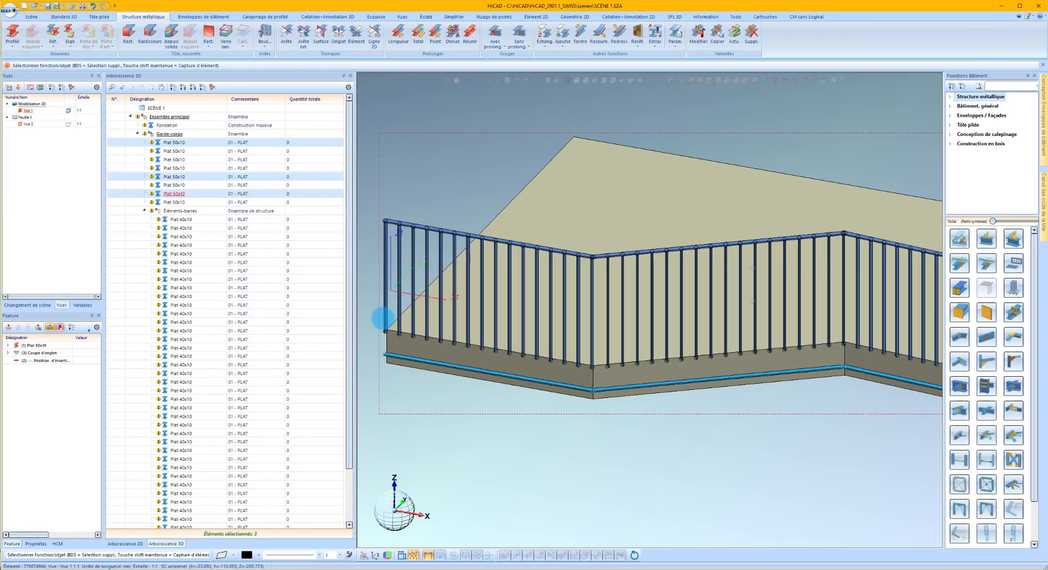
Extend all Plat 40x10 infill bars down to the 3D edge of the lowered flat bar.
{"action": "left_click", "coordinate": [195, 212]}
{"action": "left_click", "coordinate": [181, 221]}
{"action": "scroll", "coordinate": [221, 409], "scroll_direction": "down", "scroll_amount": 3}
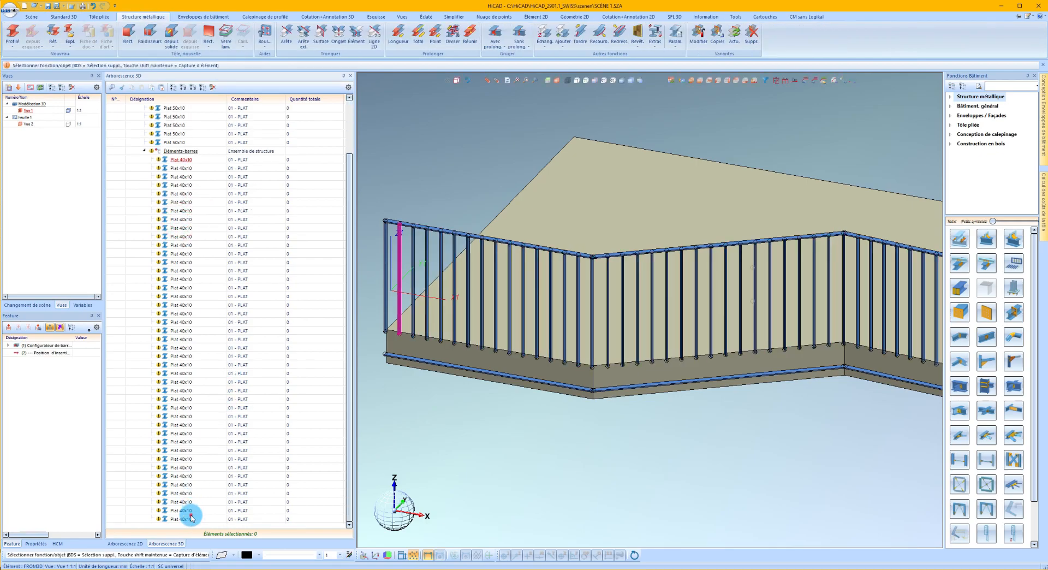
{"action": "left_click", "coordinate": [191, 517], "text": "shift"}
{"action": "scroll", "coordinate": [482, 284], "scroll_direction": "up", "scroll_amount": 4}
{"action": "scroll", "coordinate": [669, 350], "scroll_direction": "down", "scroll_amount": 3}
{"action": "scroll", "coordinate": [481, 379], "scroll_direction": "up", "scroll_amount": 3}
{"action": "scroll", "coordinate": [481, 379], "scroll_direction": "up", "scroll_amount": 2}
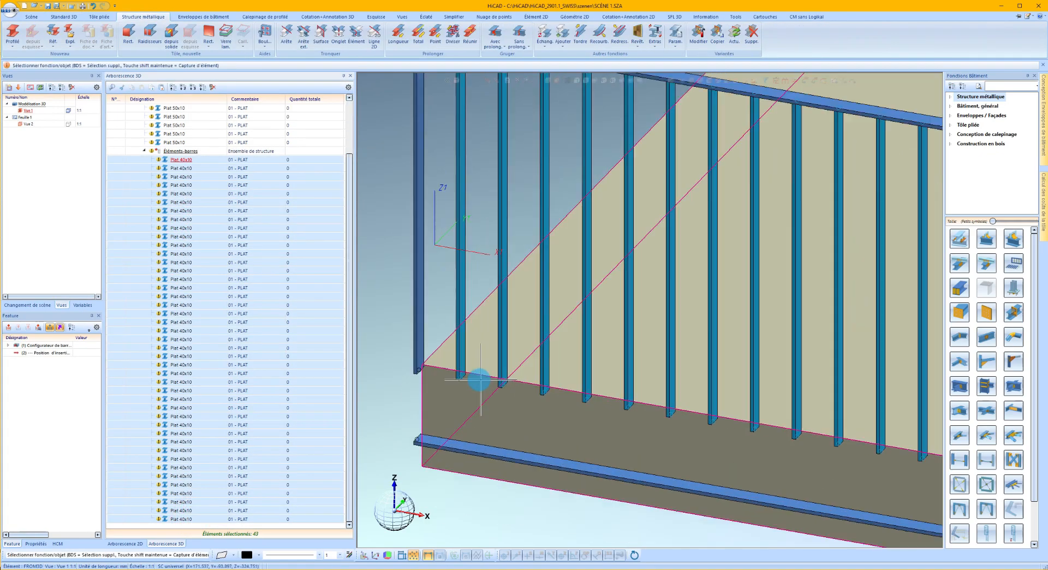
{"action": "right_click", "coordinate": [467, 382]}
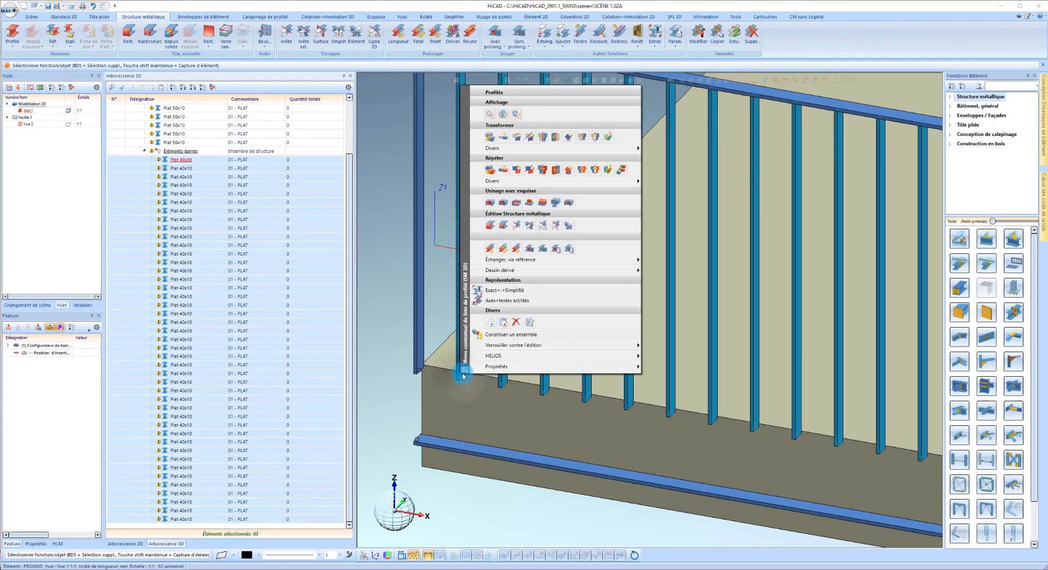
{"action": "left_click", "coordinate": [523, 223]}
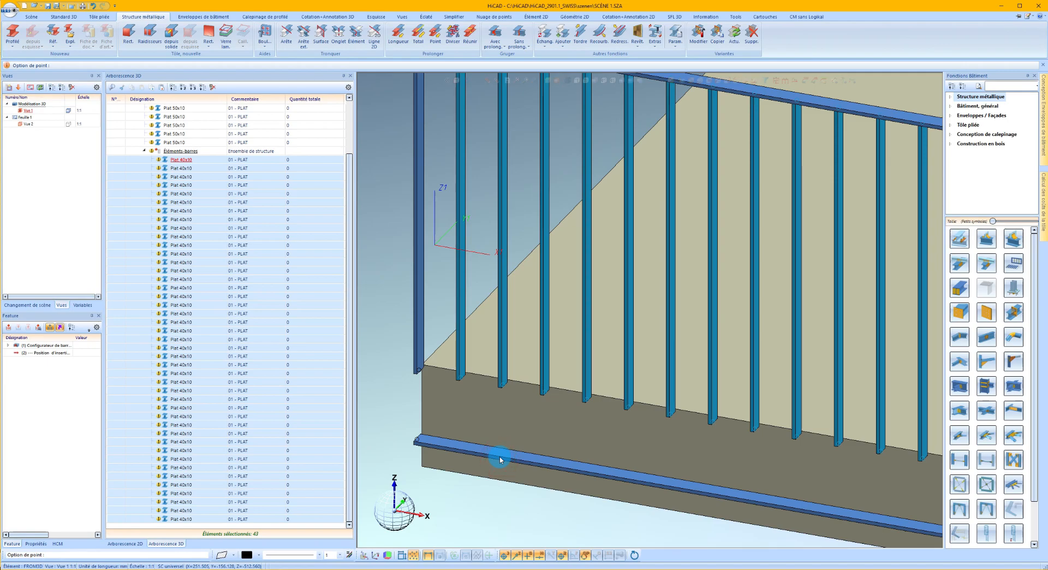
{"action": "left_click", "coordinate": [500, 460]}
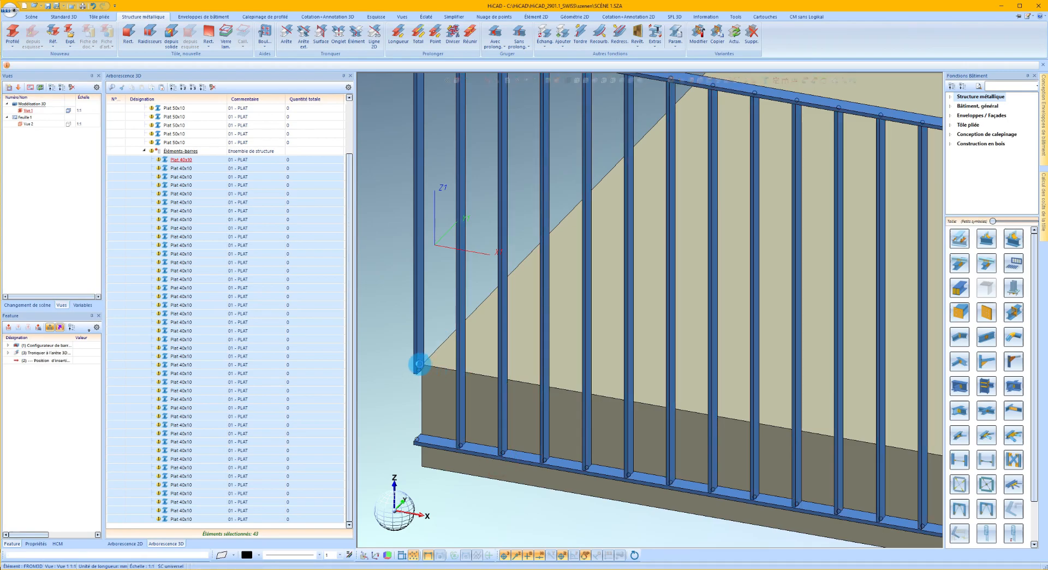
Extend the vertical end post of the first railing segment down to the edge of the lowered flat bar.
{"action": "left_click", "coordinate": [419, 362]}
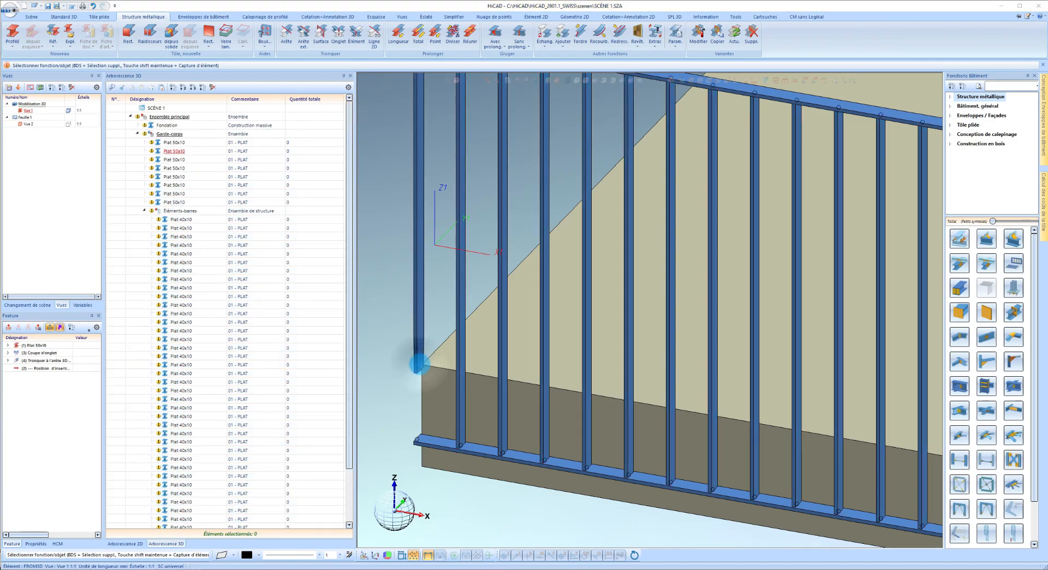
{"action": "right_click", "coordinate": [419, 363]}
{"action": "left_click", "coordinate": [492, 233]}
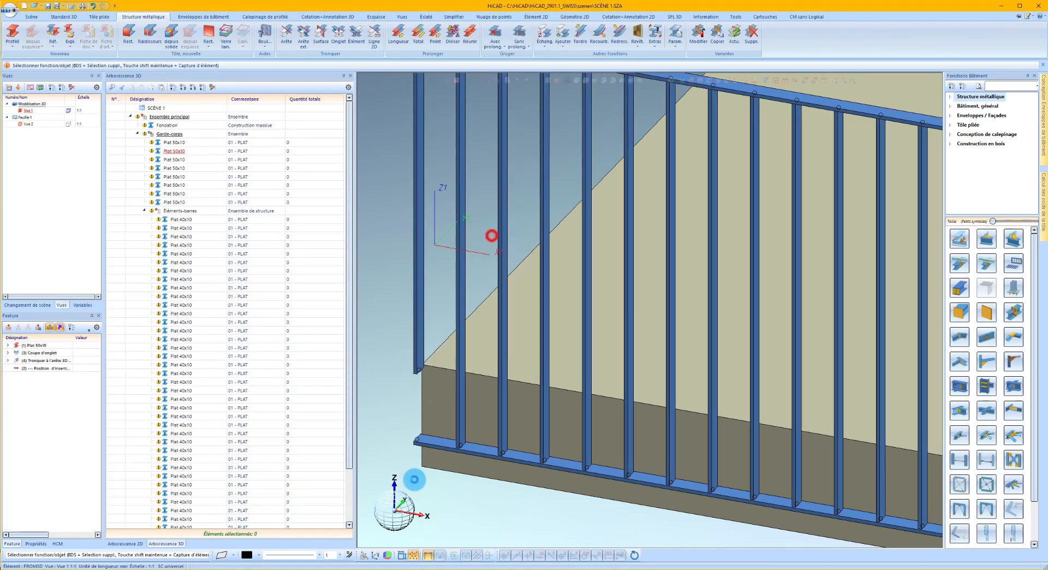
{"action": "left_click", "coordinate": [439, 447]}
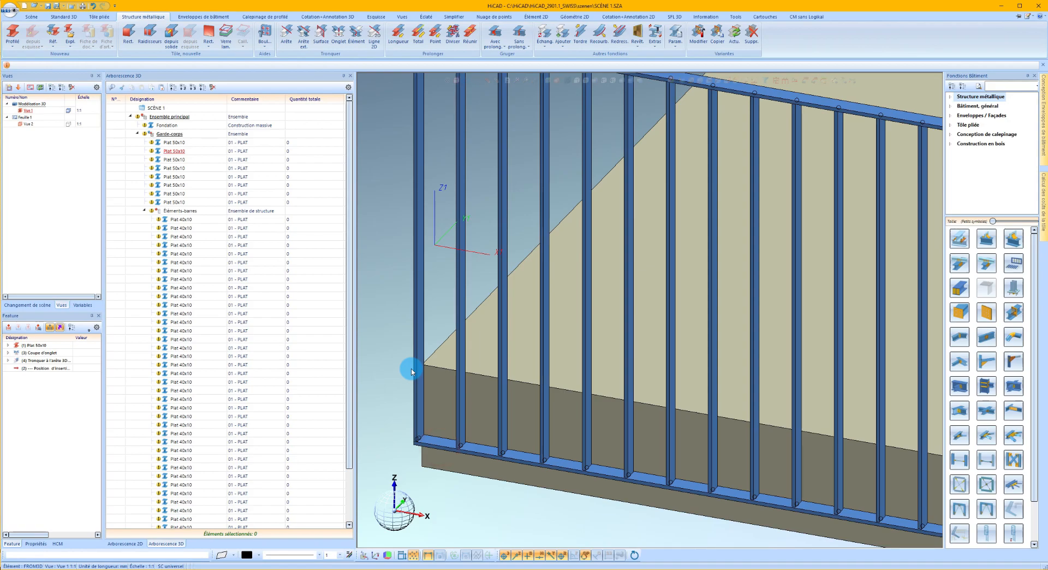
Extend the end post at the far end of the third railing segment down to its lowered flat bar.
{"action": "scroll", "coordinate": [410, 372], "scroll_direction": "down", "scroll_amount": 2}
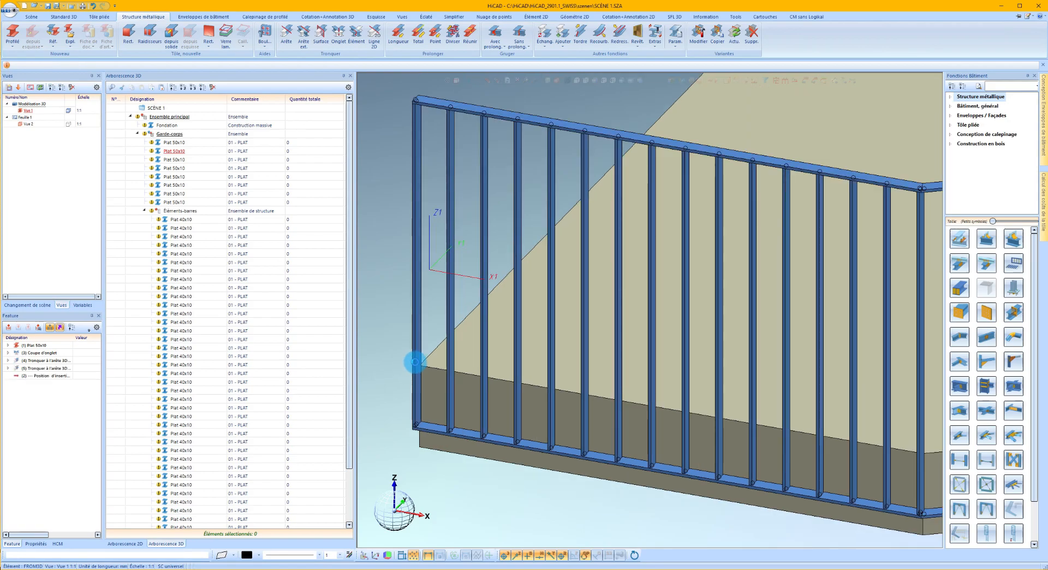
{"action": "scroll", "coordinate": [411, 360], "scroll_direction": "down", "scroll_amount": 2}
{"action": "scroll", "coordinate": [632, 391], "scroll_direction": "up", "scroll_amount": 6}
{"action": "left_click", "coordinate": [575, 275]}
{"action": "right_click", "coordinate": [575, 279]}
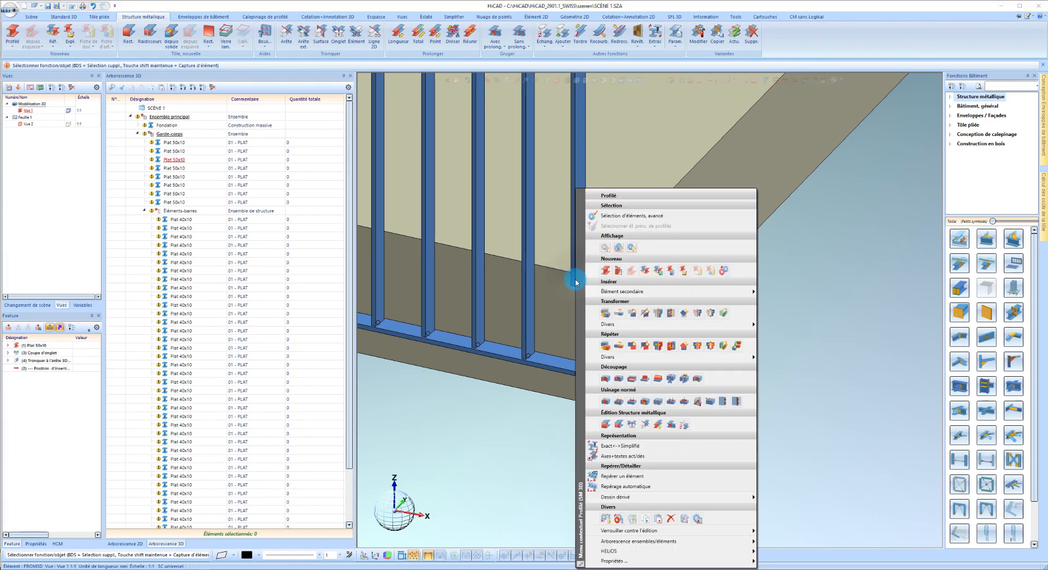
{"action": "left_click", "coordinate": [660, 430]}
{"action": "left_click", "coordinate": [563, 369]}
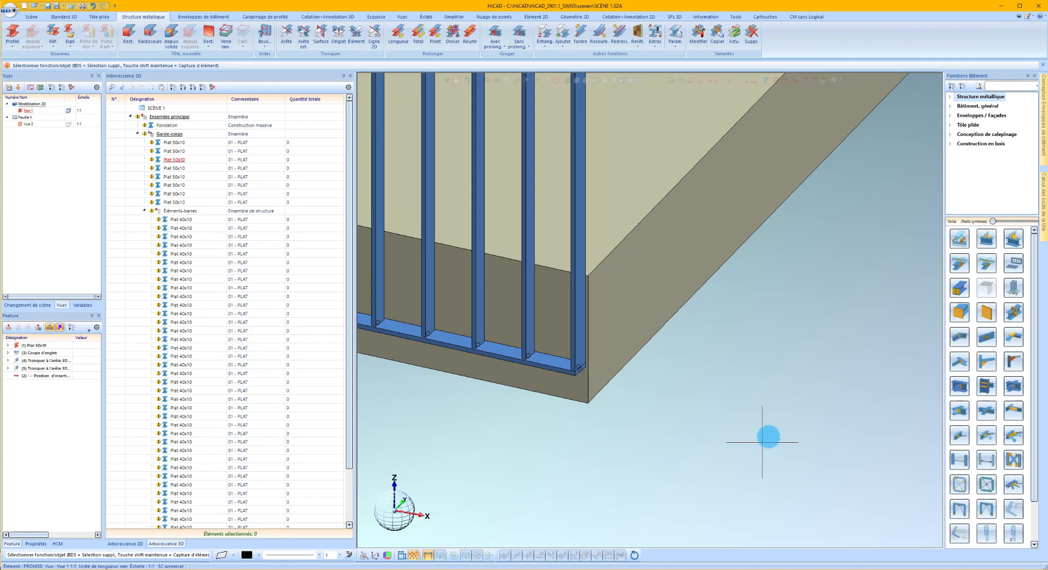
{"action": "scroll", "coordinate": [763, 442], "scroll_direction": "down", "scroll_amount": 5}
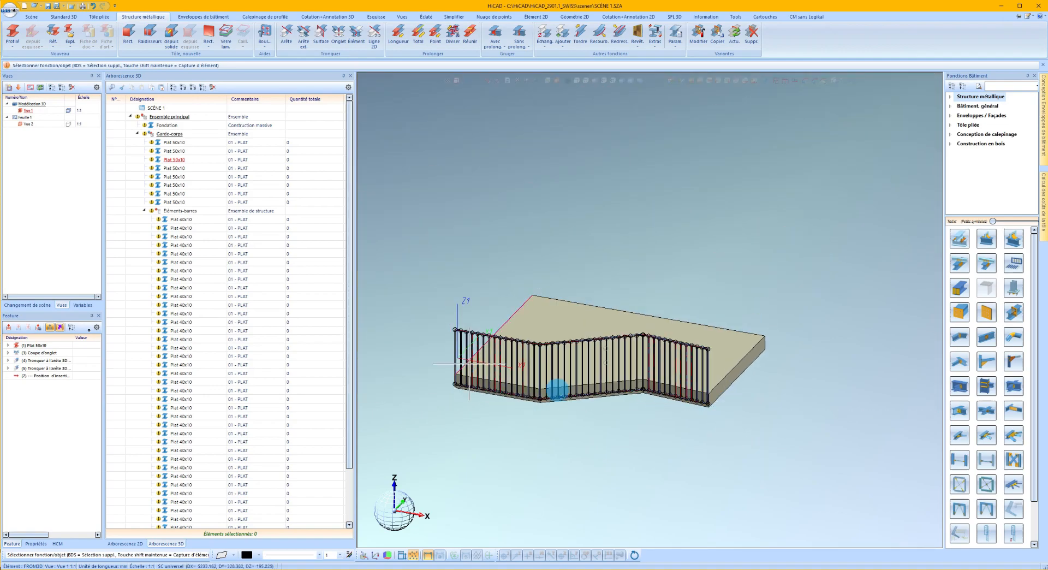
Number the guardrail's elements and open their fabrication parts list in Excel, using HiCAD element attributes and the HiCAD_Construction_métallique_STD configuration.
{"action": "left_click", "coordinate": [31, 17]}
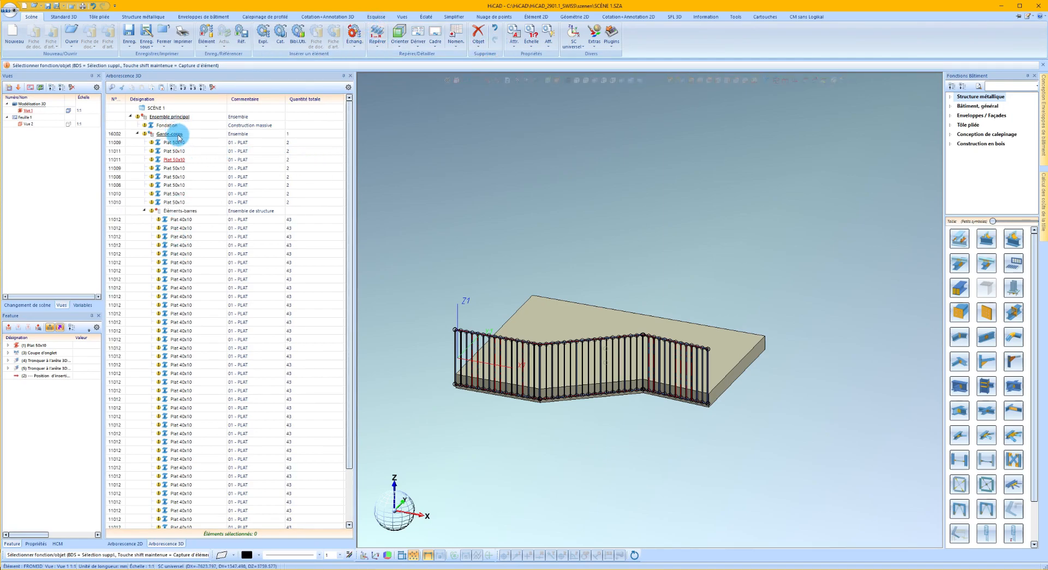
{"action": "left_click", "coordinate": [456, 34]}
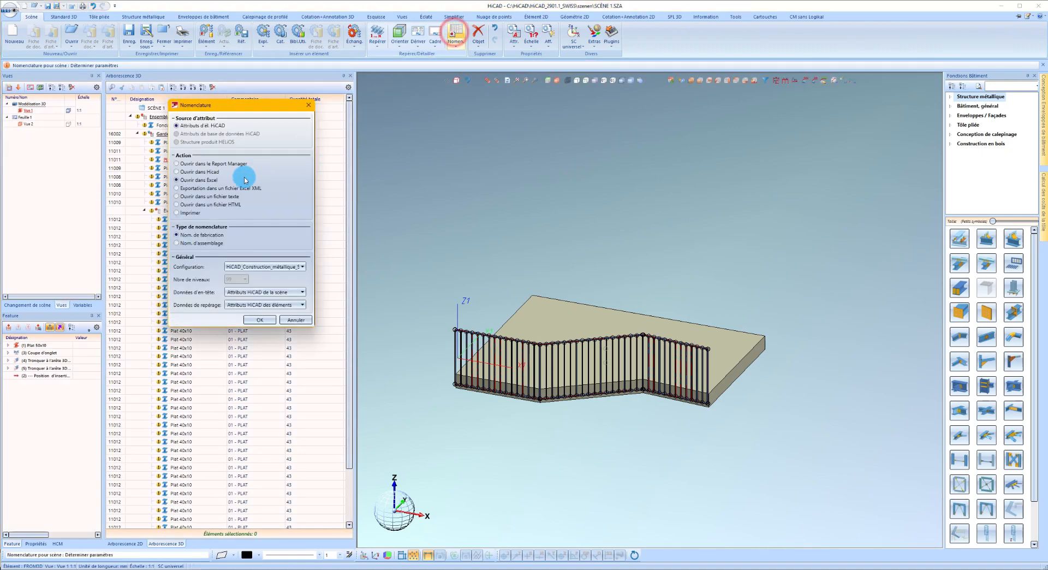
{"action": "left_click", "coordinate": [267, 268]}
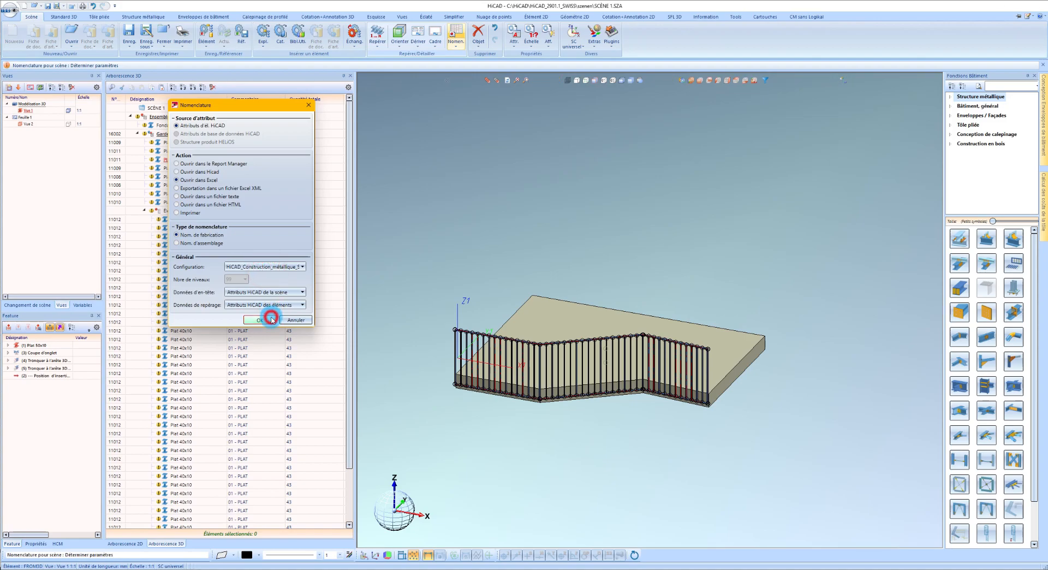
{"action": "left_click", "coordinate": [272, 319]}
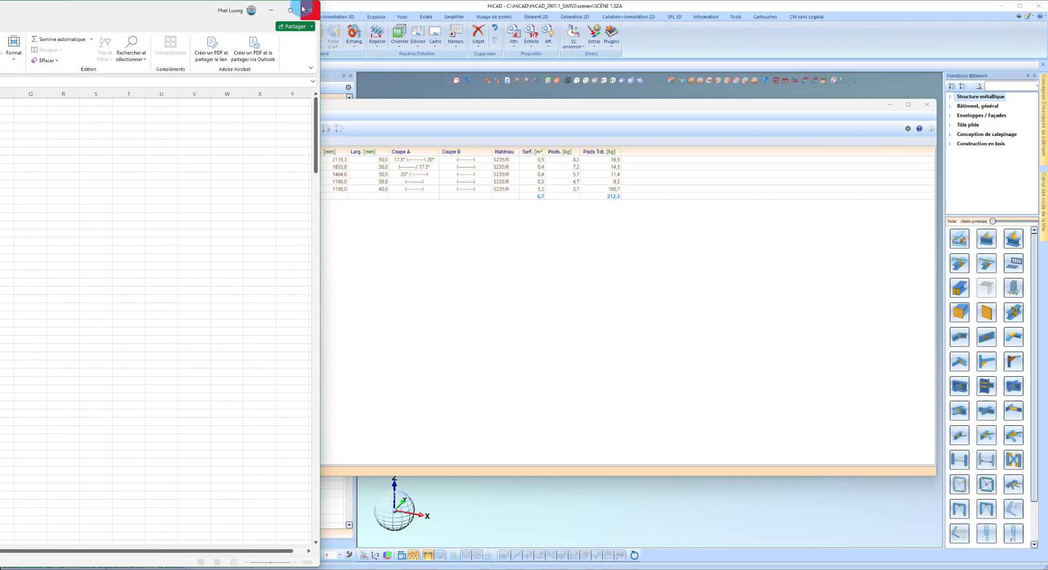
Close the exported Excel parts list and return to the fabrication list in the Report Manager.
{"action": "left_click", "coordinate": [270, 11]}
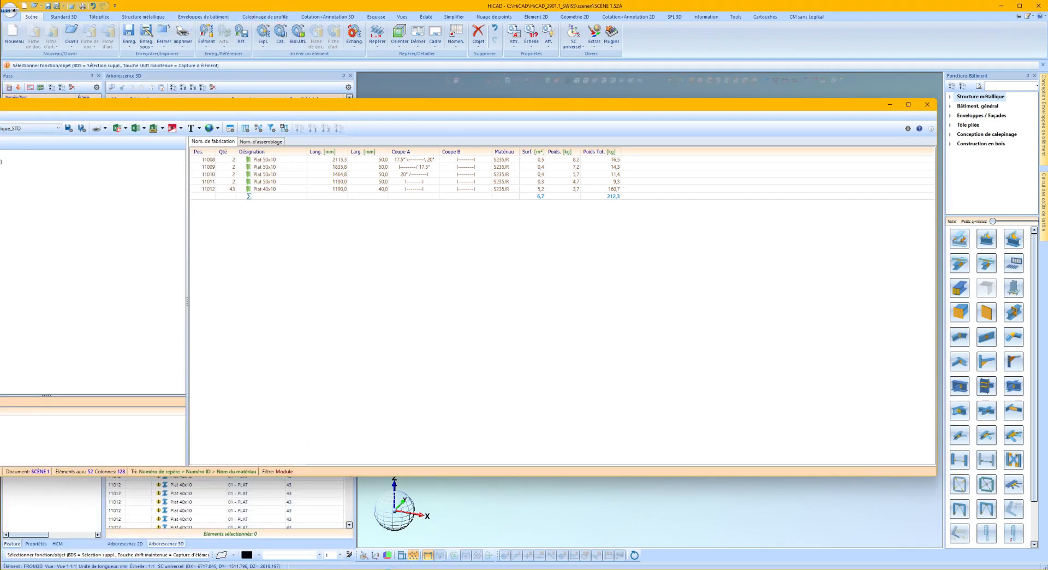
{"action": "left_click", "coordinate": [389, 569]}
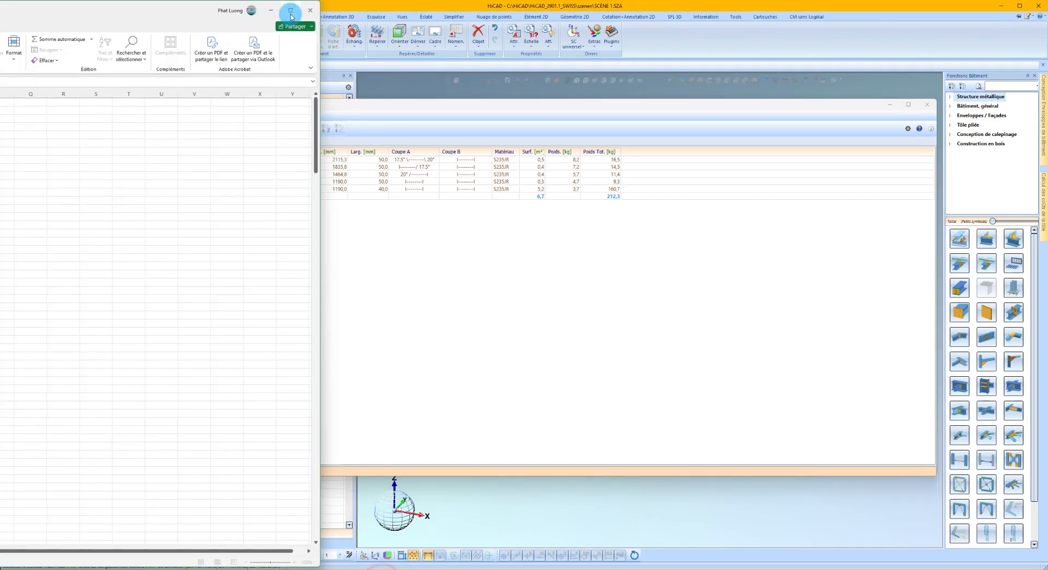
{"action": "left_click", "coordinate": [302, 12]}
{"action": "left_click", "coordinate": [535, 300]}
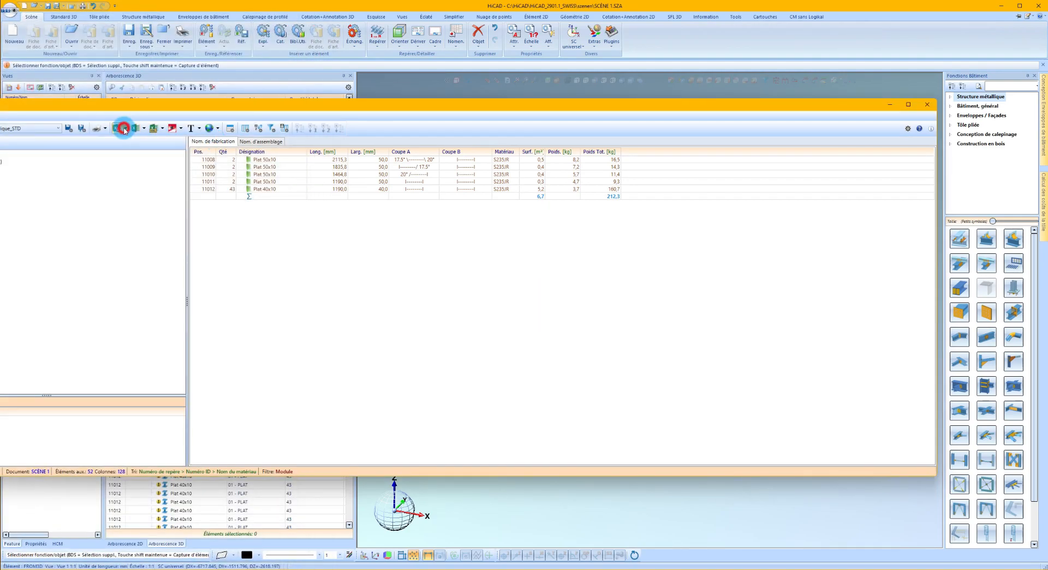
Export the fabrication list to an Excel workbook with multiple list sheets and maximise the workbook window.
{"action": "left_click", "coordinate": [124, 129]}
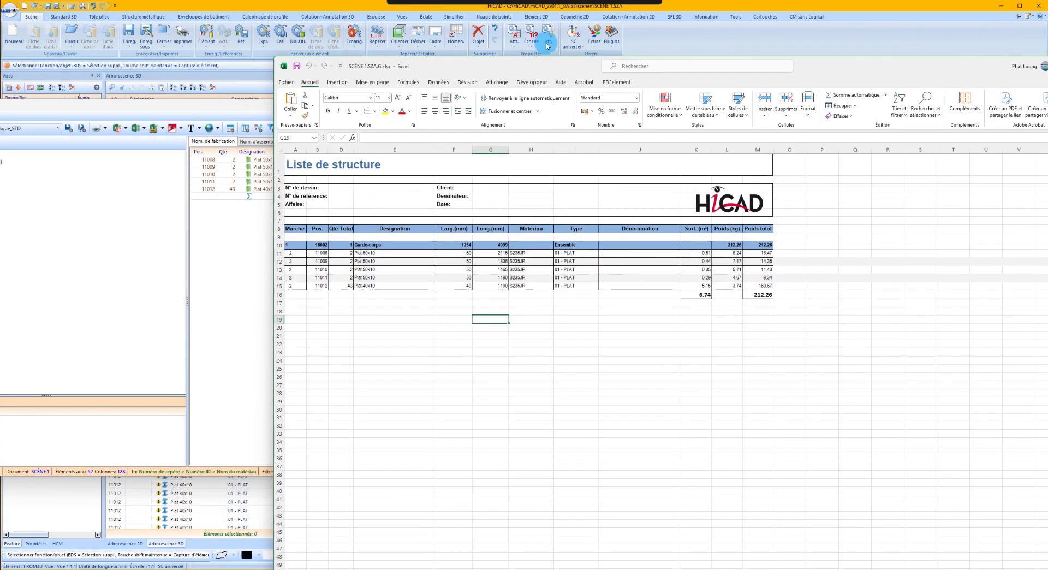
{"action": "left_click_drag", "start_coordinate": [548, 66], "coordinate": [639, 22]}
{"action": "left_click", "coordinate": [466, 502]}
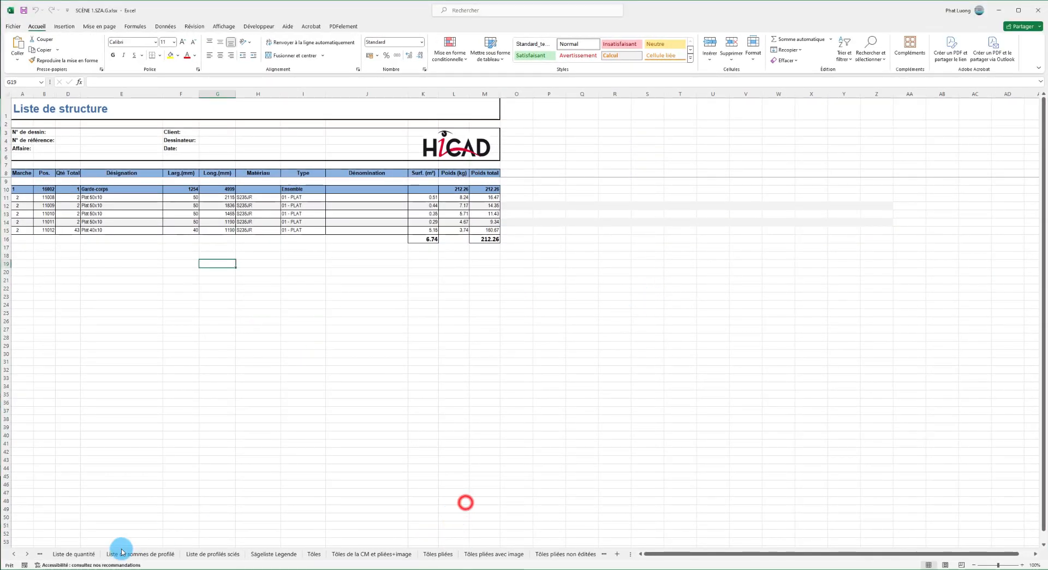
Examine the quantity list sheet and the folded-sheet, glass and grating list sheets of the exported workbook.
{"action": "left_click", "coordinate": [85, 553]}
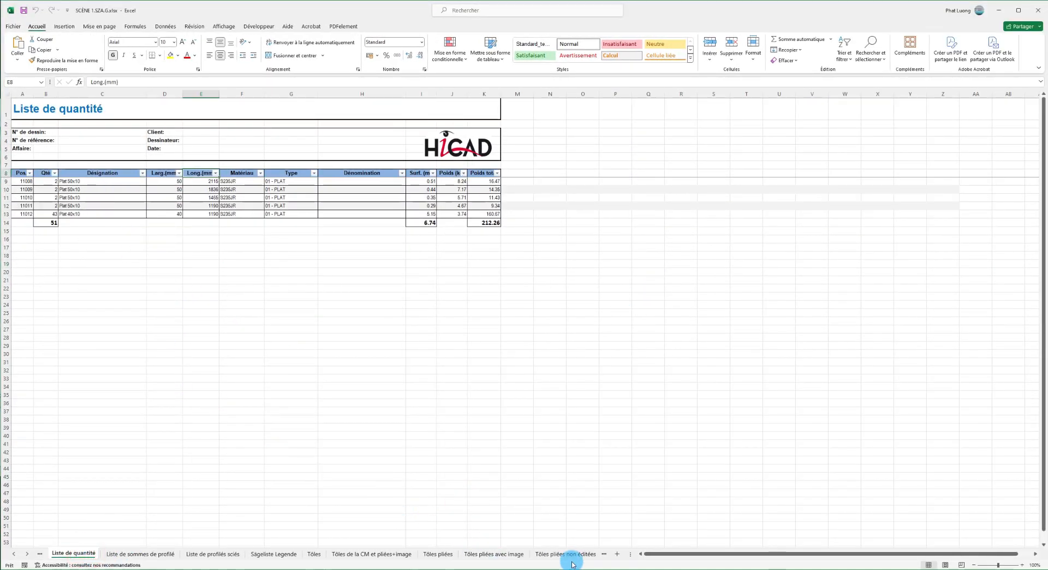
{"action": "left_click", "coordinate": [494, 554]}
{"action": "left_click", "coordinate": [555, 553]}
{"action": "left_click", "coordinate": [562, 553]}
{"action": "left_click", "coordinate": [571, 555]}
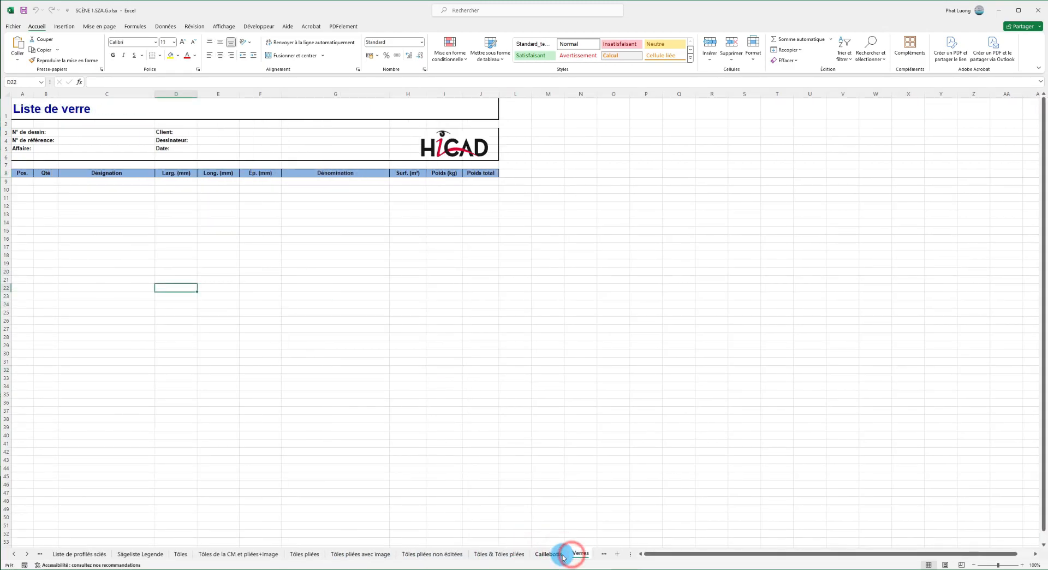
{"action": "left_click", "coordinate": [563, 555]}
Examine the Barre de profilé - Résumé sheet for the stock bars listed for the Plat 40x10 and Plat 50x10 profiles.
{"action": "left_click", "coordinate": [28, 554]}
{"action": "left_click", "coordinate": [28, 554]}
{"action": "left_click", "coordinate": [27, 554]}
{"action": "left_click", "coordinate": [468, 555]}
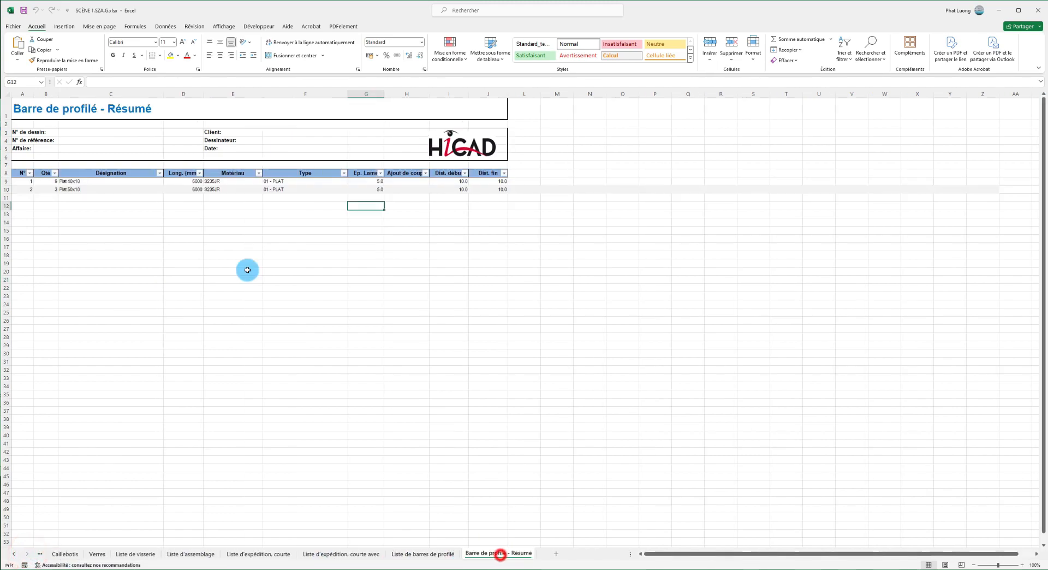
{"action": "left_click_drag", "start_coordinate": [77, 182], "coordinate": [85, 198]}
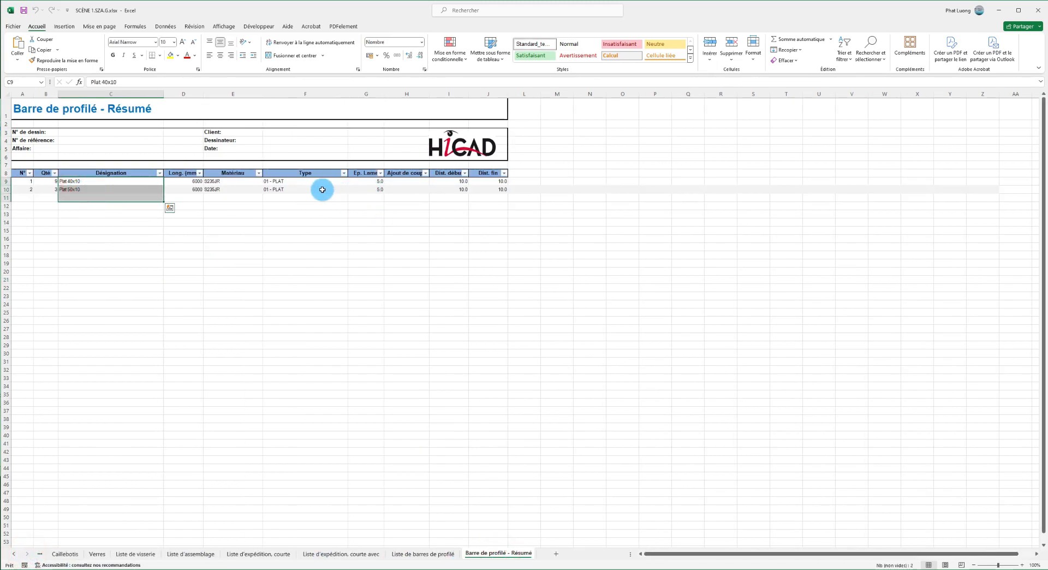
{"action": "left_click", "coordinate": [90, 189]}
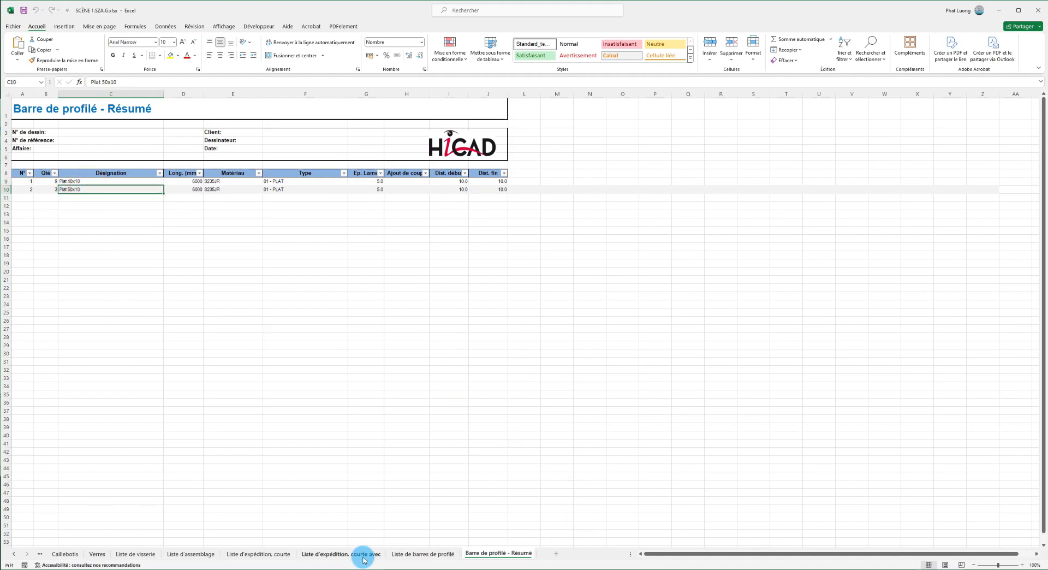
Examine the Liste d'assemblage sheet, checking the guardrail's image, its flat-bar parts and the total weight.
{"action": "left_click", "coordinate": [206, 557]}
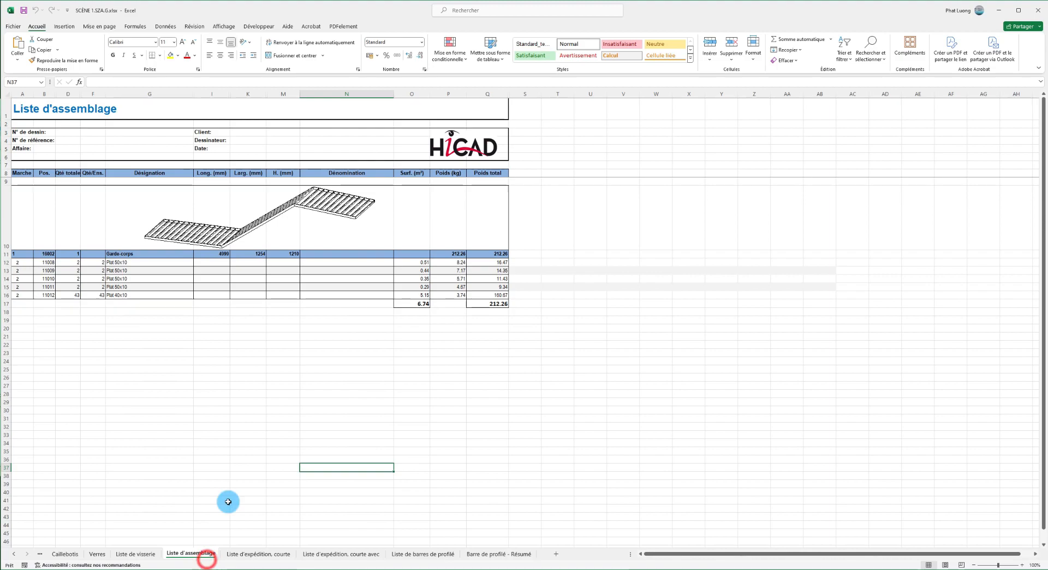
{"action": "left_click", "coordinate": [366, 203]}
{"action": "left_click", "coordinate": [493, 303]}
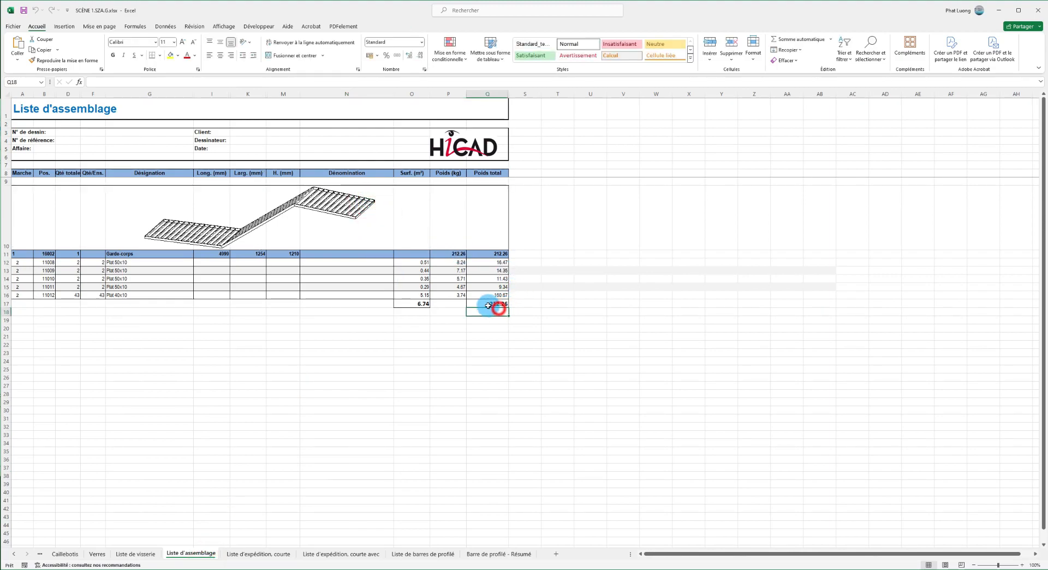
{"action": "left_click", "coordinate": [500, 363]}
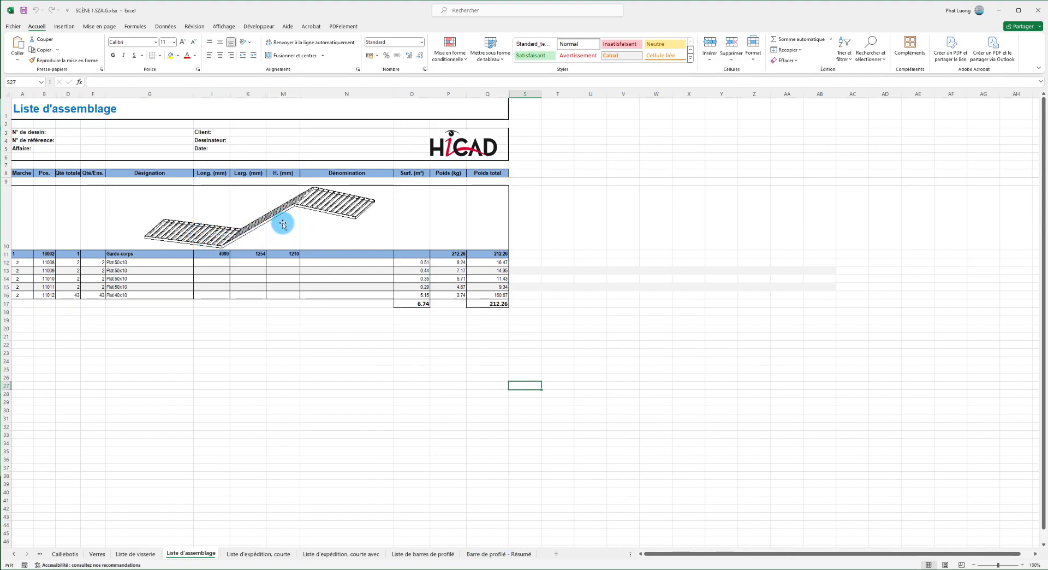
{"action": "left_click_drag", "start_coordinate": [158, 264], "coordinate": [160, 283]}
{"action": "left_click", "coordinate": [221, 353]}
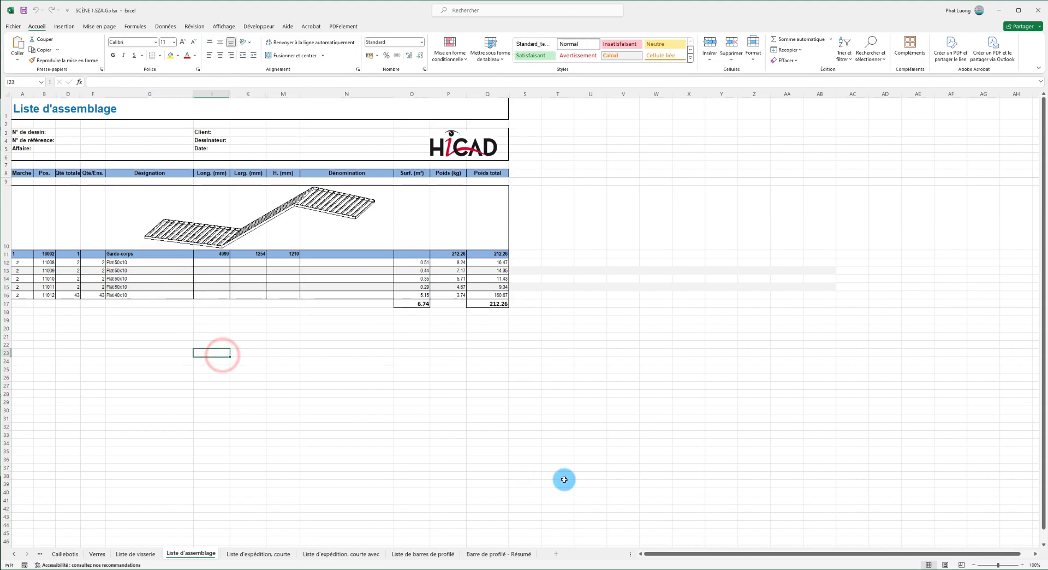
Close the Excel workbook and the Report Manager, and inspect the finished guardrail from several angles in HiCAD.
{"action": "left_click", "coordinate": [1037, 10]}
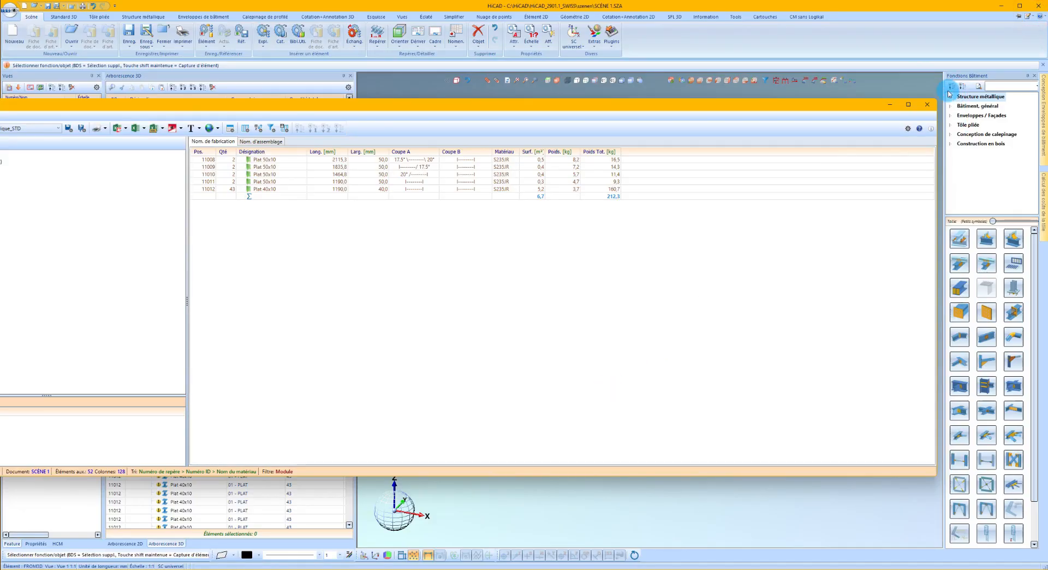
{"action": "scroll", "coordinate": [626, 364], "scroll_direction": "up", "scroll_amount": 5}
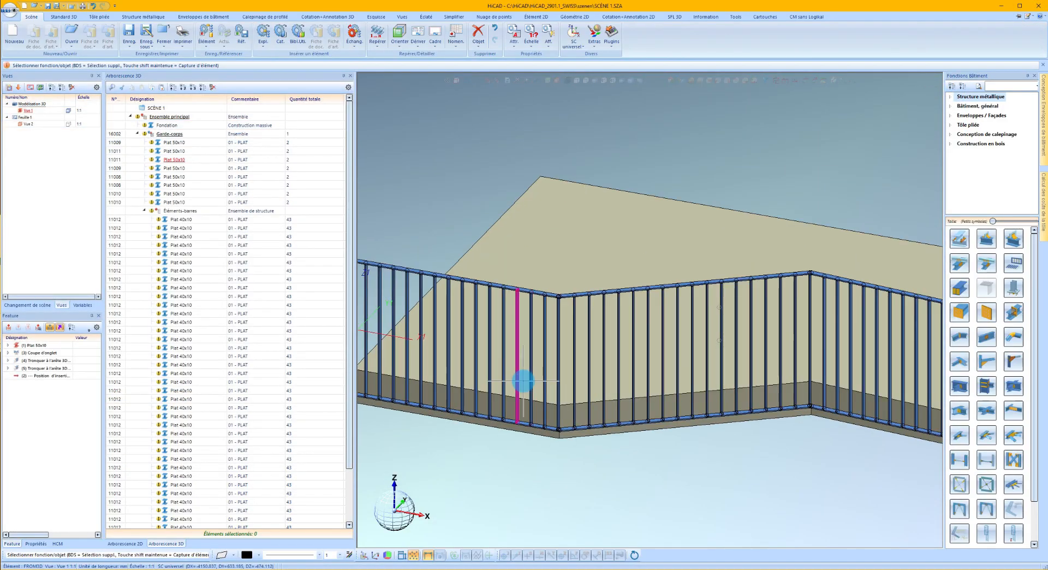
{"action": "middle_click_drag", "start_coordinate": [533, 384], "coordinate": [562, 366]}
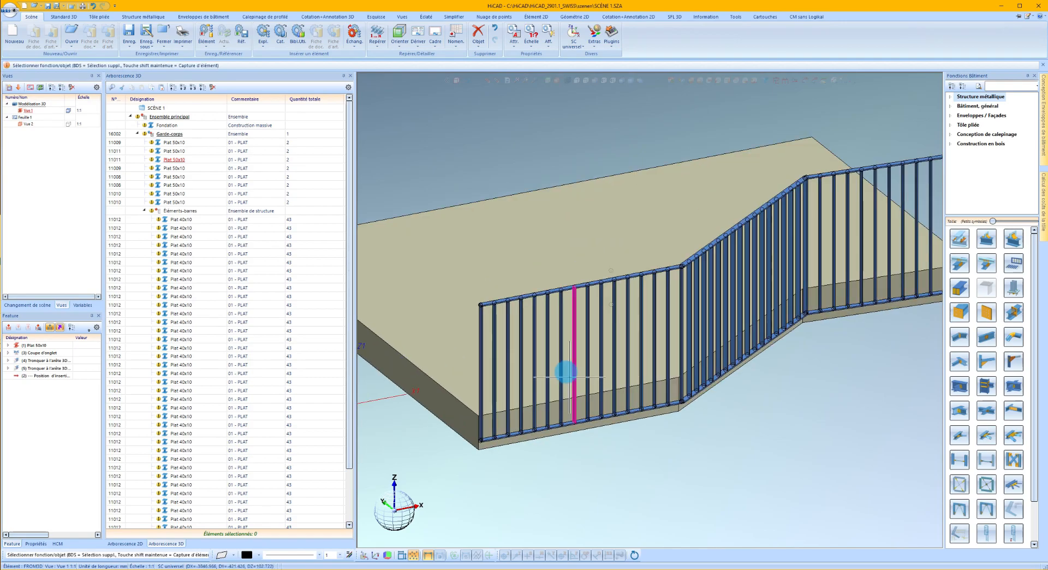
{"action": "scroll", "coordinate": [527, 435], "scroll_direction": "up", "scroll_amount": 1}
{"action": "scroll", "coordinate": [525, 439], "scroll_direction": "down", "scroll_amount": 1}
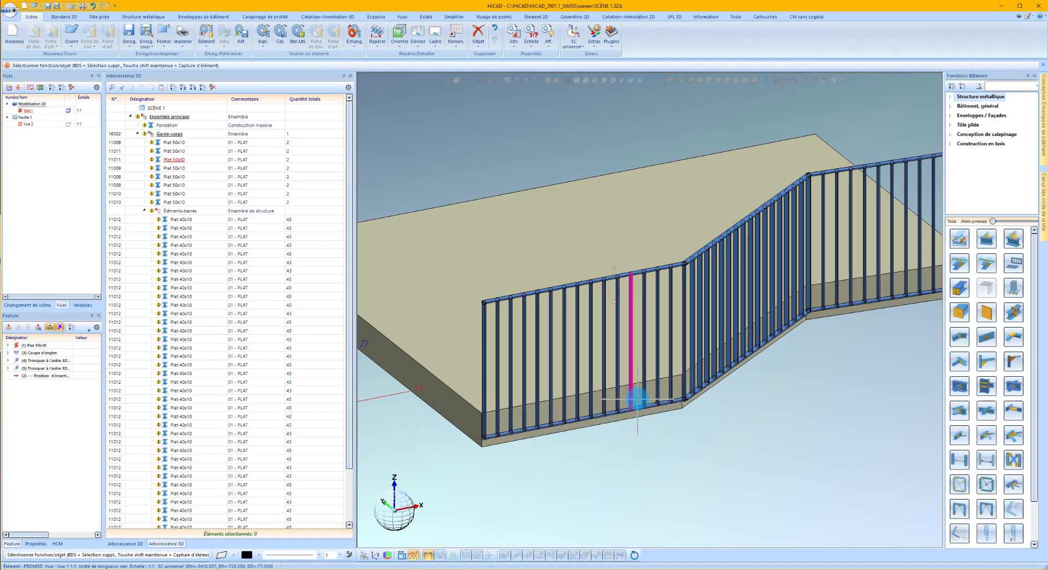
{"action": "mouse_move", "coordinate": [638, 399]}
{"action": "middle_mouse_down"}
{"action": "mouse_move", "coordinate": [663, 403]}
{"action": "mouse_move", "coordinate": [652, 405]}
{"action": "middle_mouse_up"}
{"action": "scroll", "coordinate": [601, 424], "scroll_direction": "down", "scroll_amount": 2}
{"action": "scroll", "coordinate": [601, 424], "scroll_direction": "up", "scroll_amount": 1}
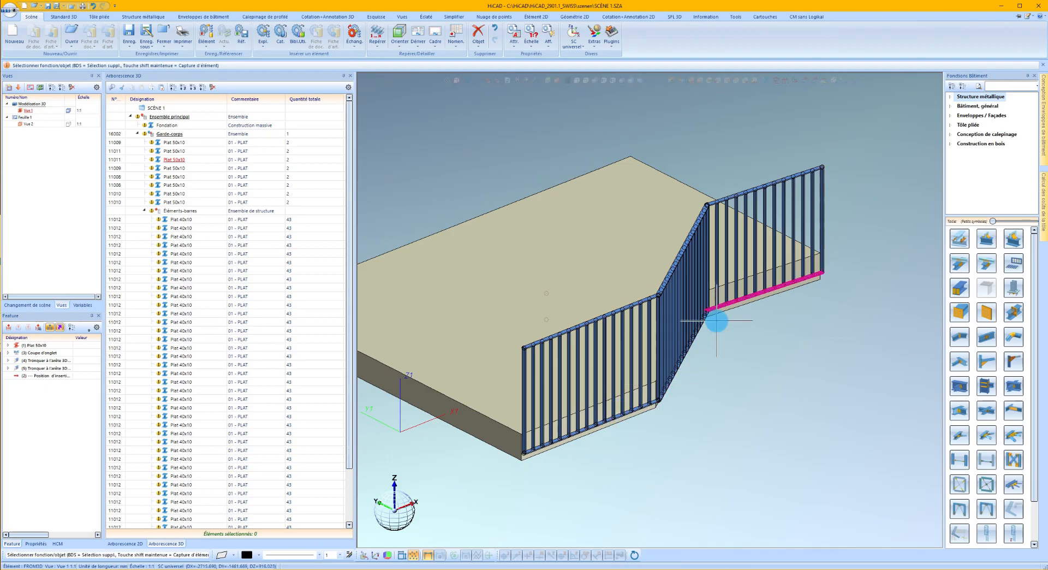